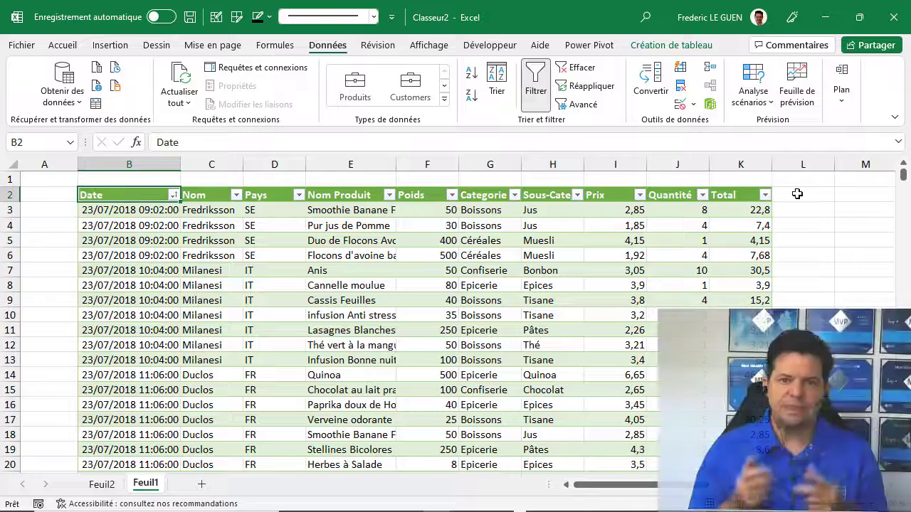
left_click(797, 194)
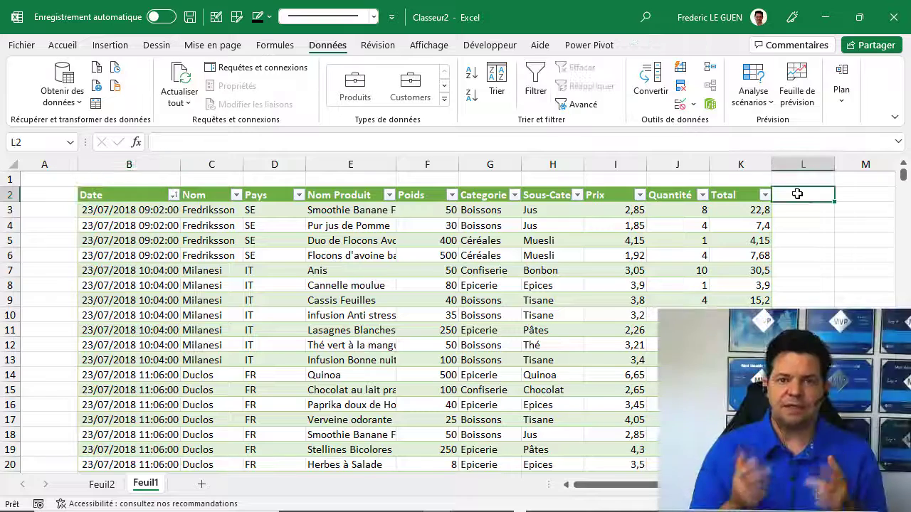
type("Mois")
key("Return")
type("=")
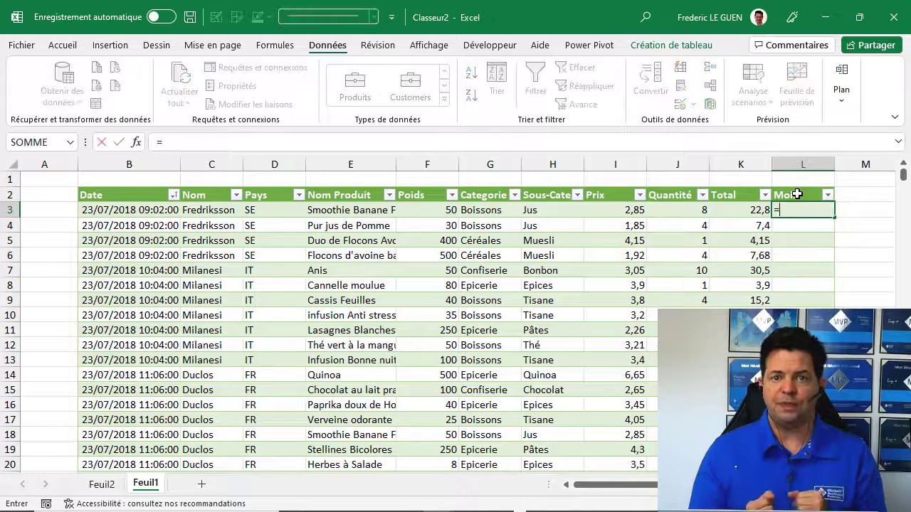
type("Moi")
key("Tab")
left_click(138, 211)
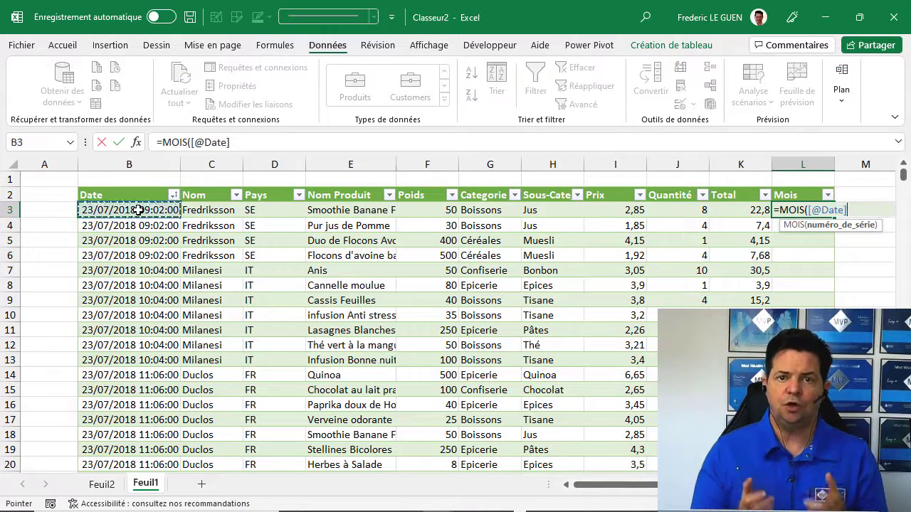
type(")")
key("Return")
key("Up")
key("Up")
key("Right")
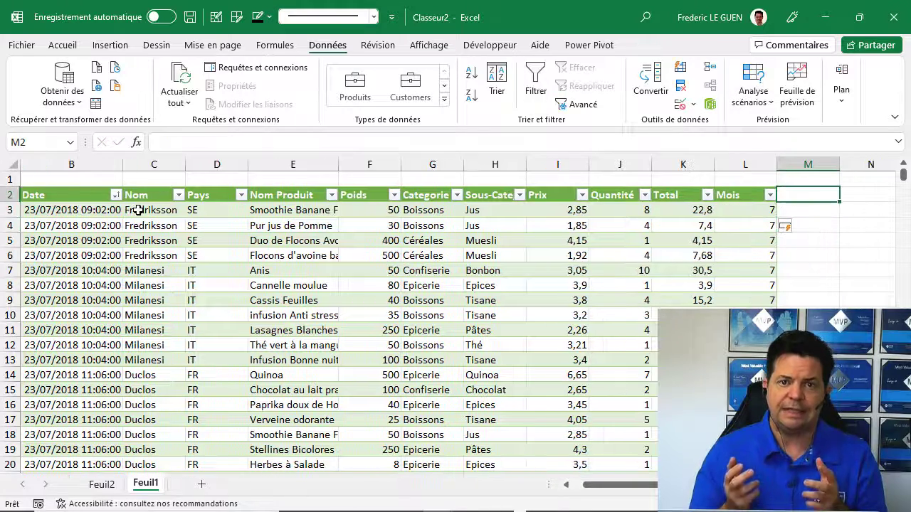
type("Année")
key("Return")
type("=ann")
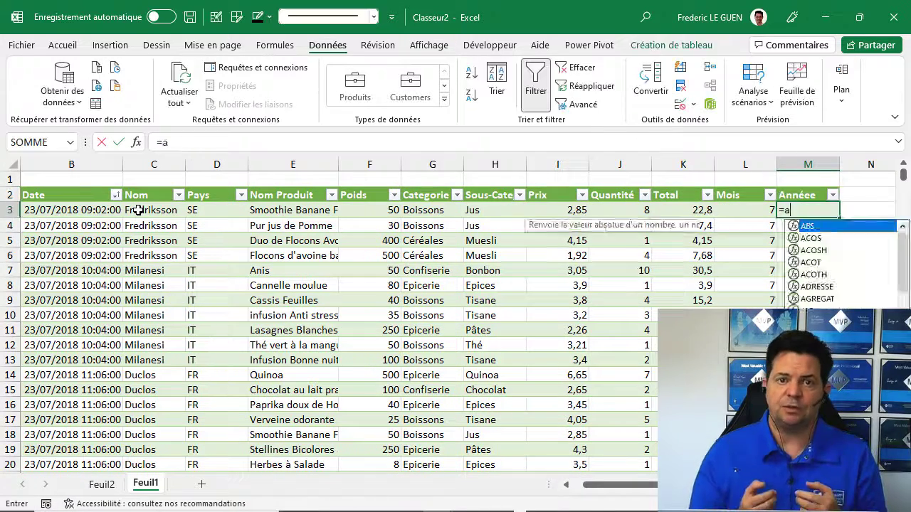
key("Tab")
left_click(137, 210)
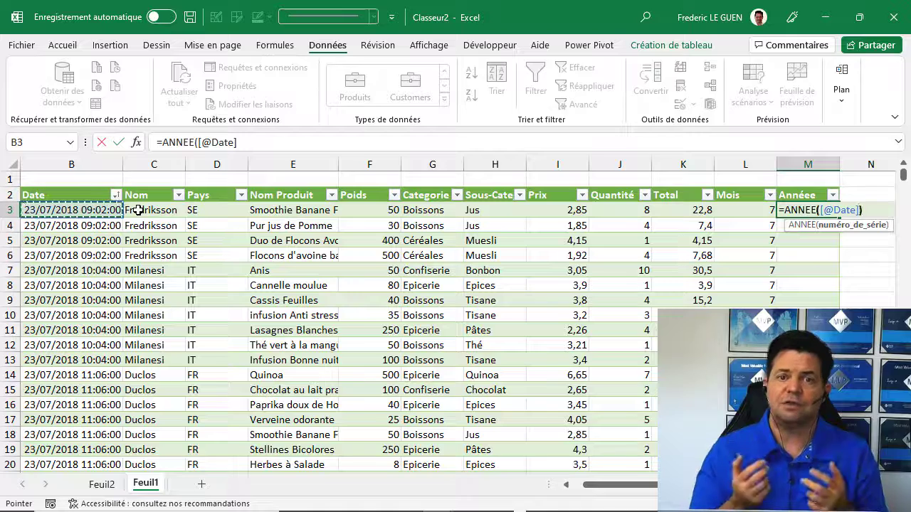
type(")")
key("Return")
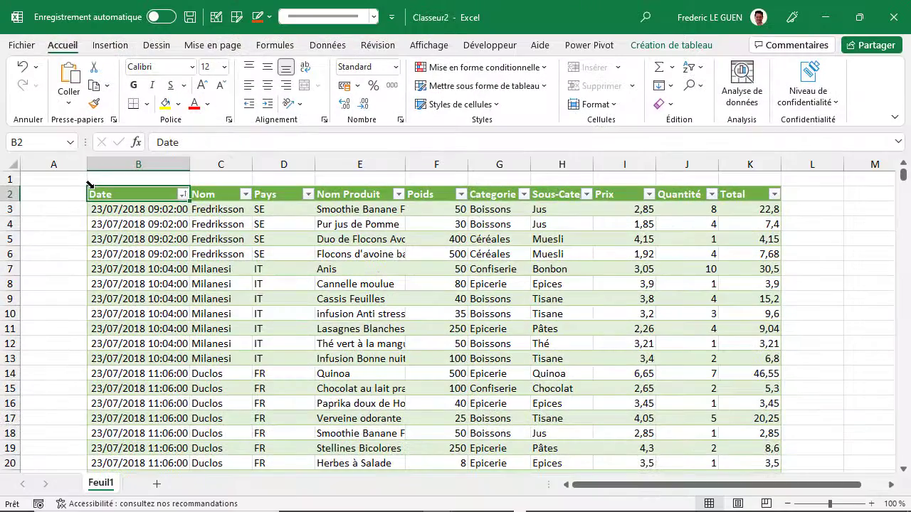
Select the tbl_Ventes table and create a pivot table from it on a new worksheet.
left_click(383, 136)
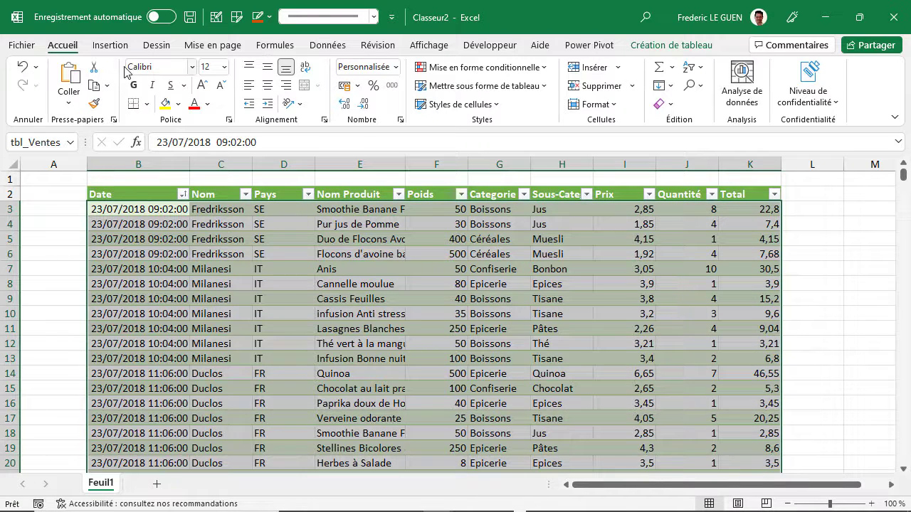
left_click(109, 47)
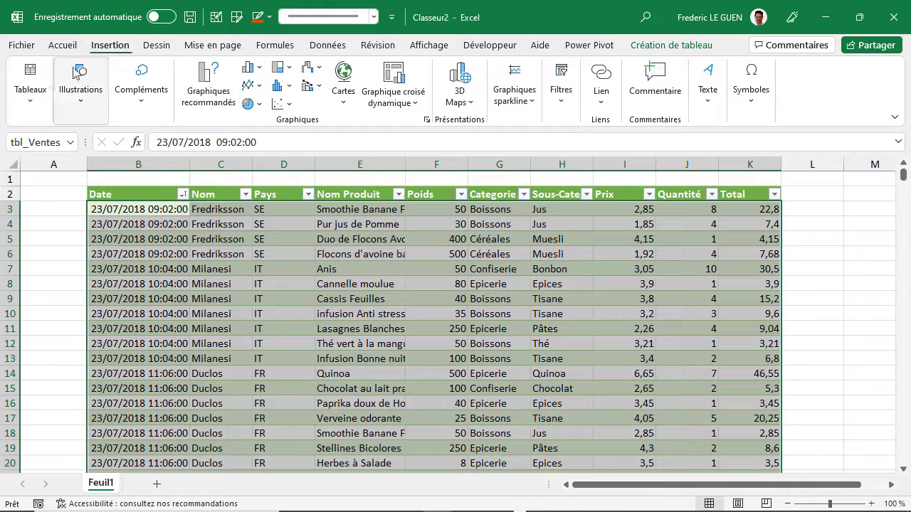
left_click(32, 104)
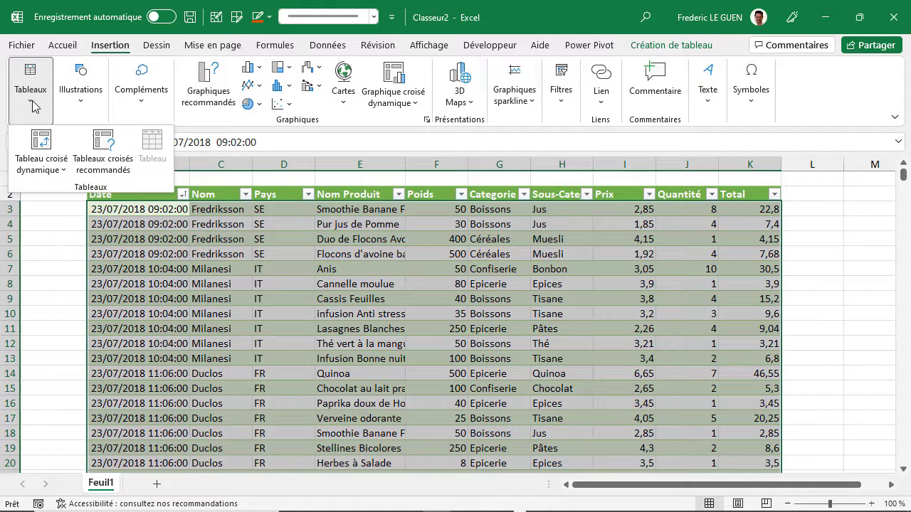
left_click(41, 146)
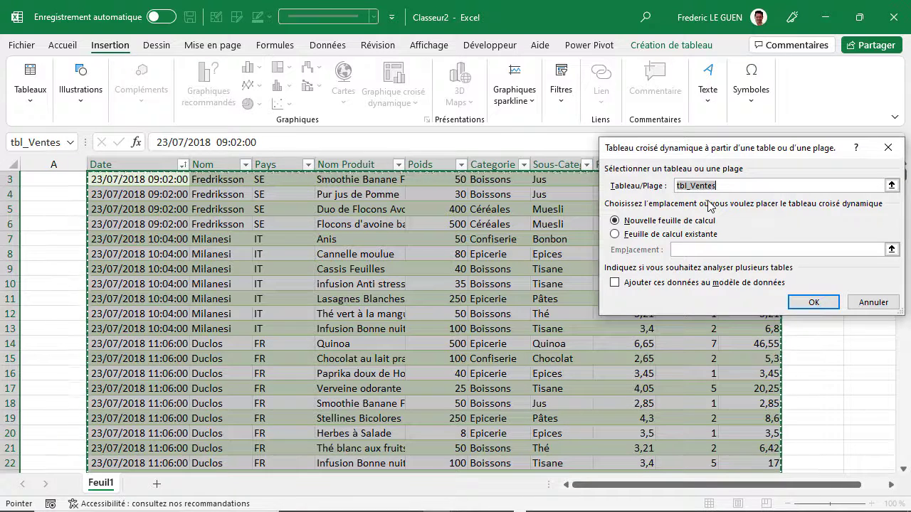
left_click(814, 302)
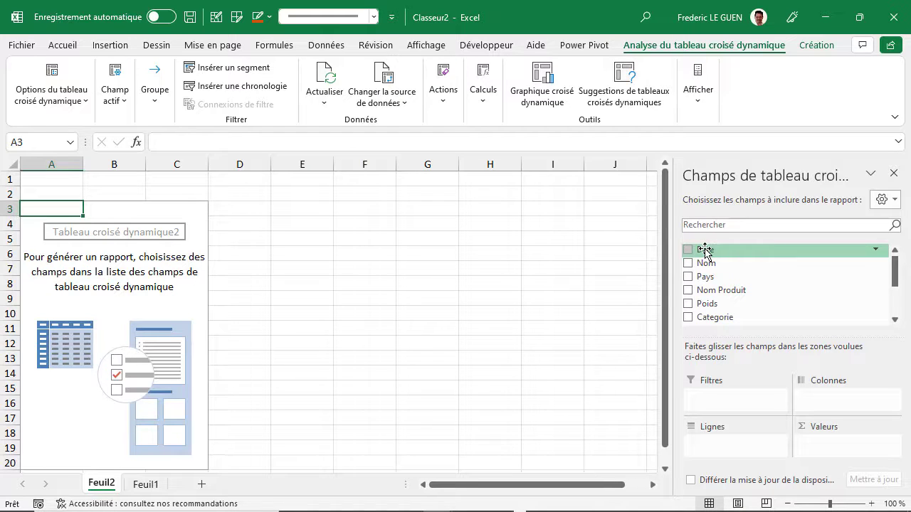
Place the Date field in the pivot table's rows and expand 2018 and its Trimestre4 and Trimestre3 groups to show the months.
left_click_drag(705, 251, 723, 442)
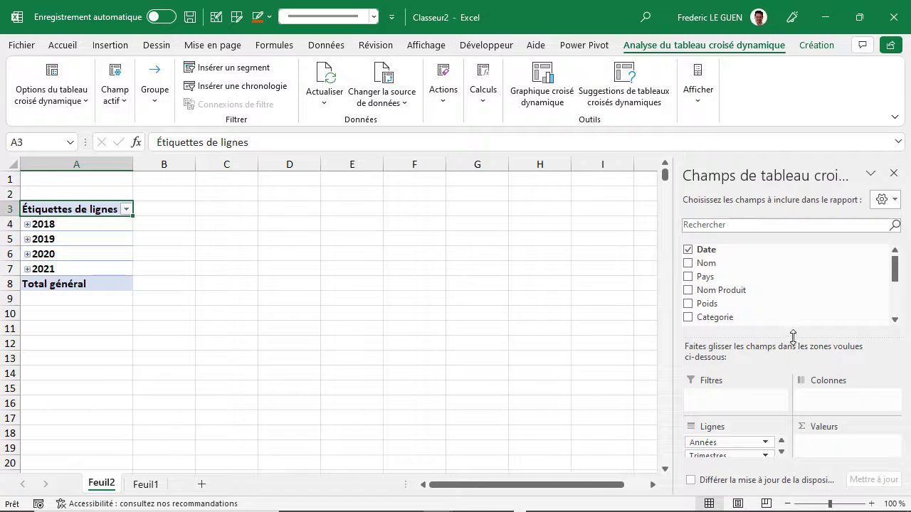
left_click_drag(793, 337, 793, 298)
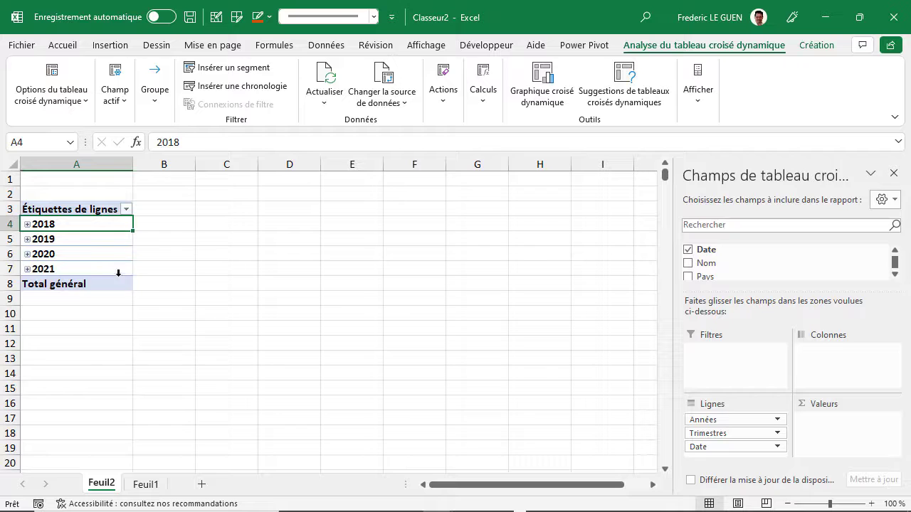
left_click(27, 224)
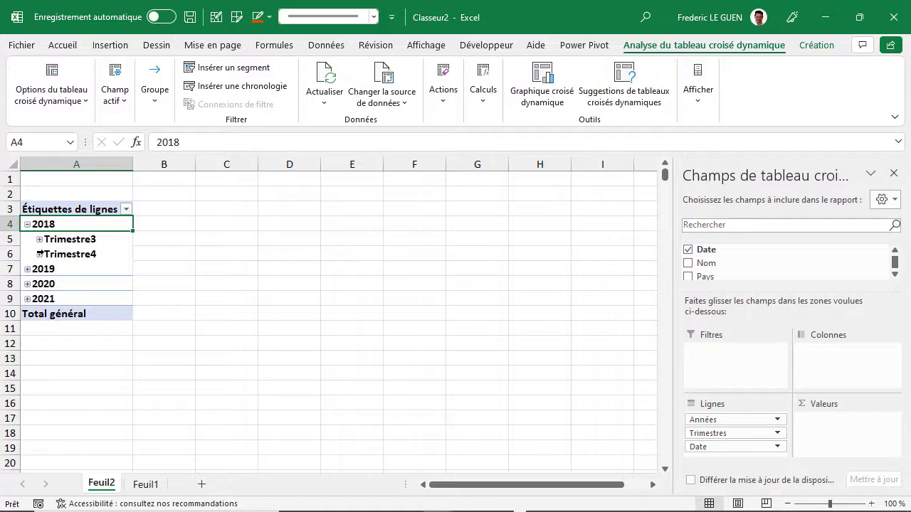
left_click(39, 255)
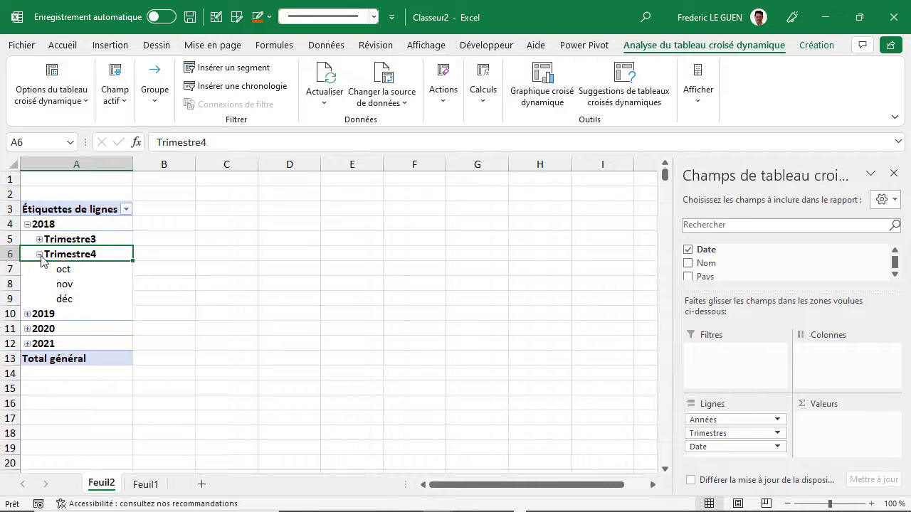
left_click(39, 239)
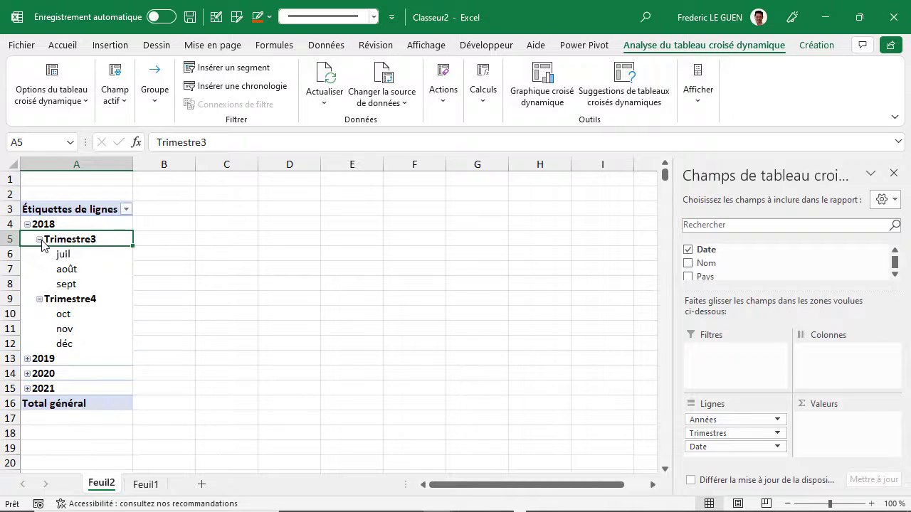
Add the Total field to the pivot table's values.
left_click(895, 276)
left_click(895, 276)
left_click(896, 276)
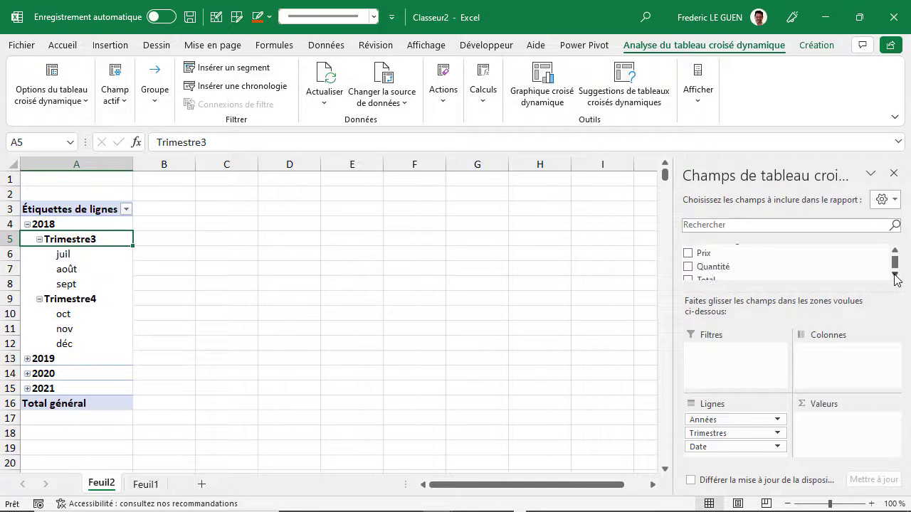
left_click(895, 276)
mouse_move(705, 267)
left_mouse_down()
mouse_move(827, 378)
mouse_move(844, 430)
mouse_move(833, 424)
left_mouse_up()
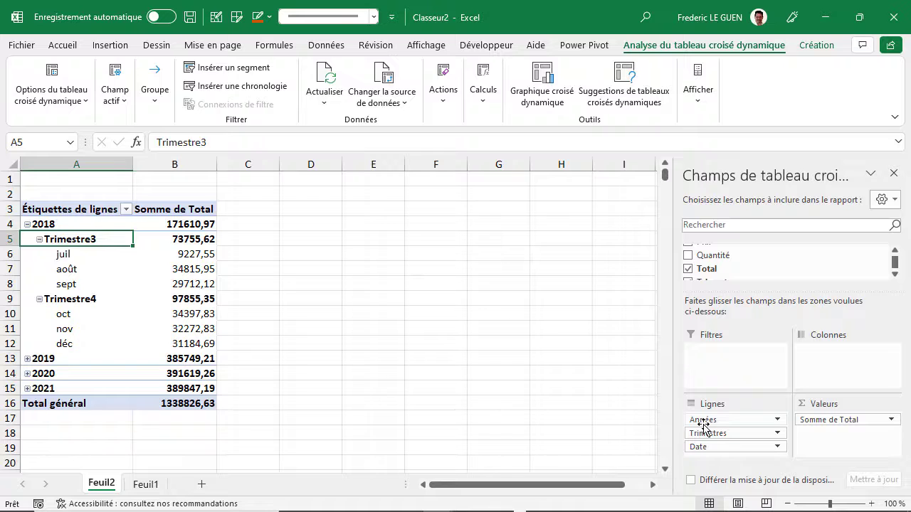
Regroup the pivot table's dates by Mois and Années only, excluding Trimestres.
left_click(55, 225)
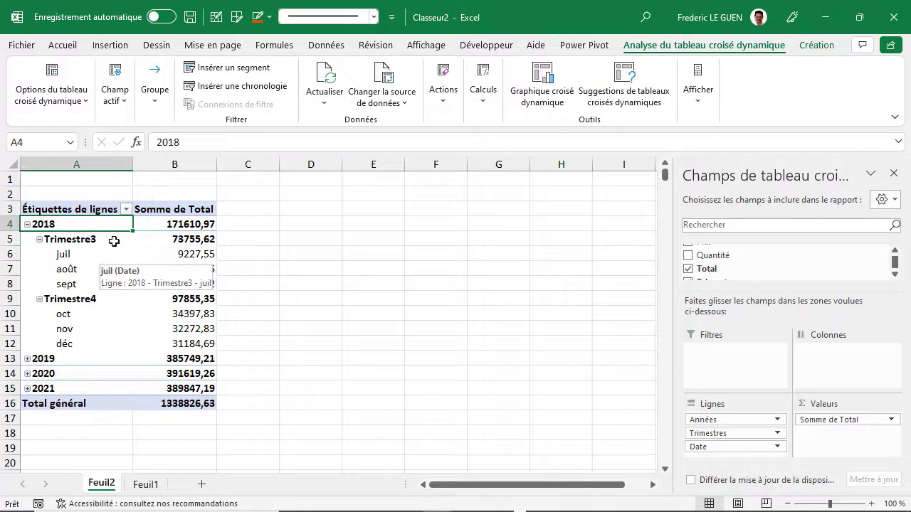
left_click(155, 106)
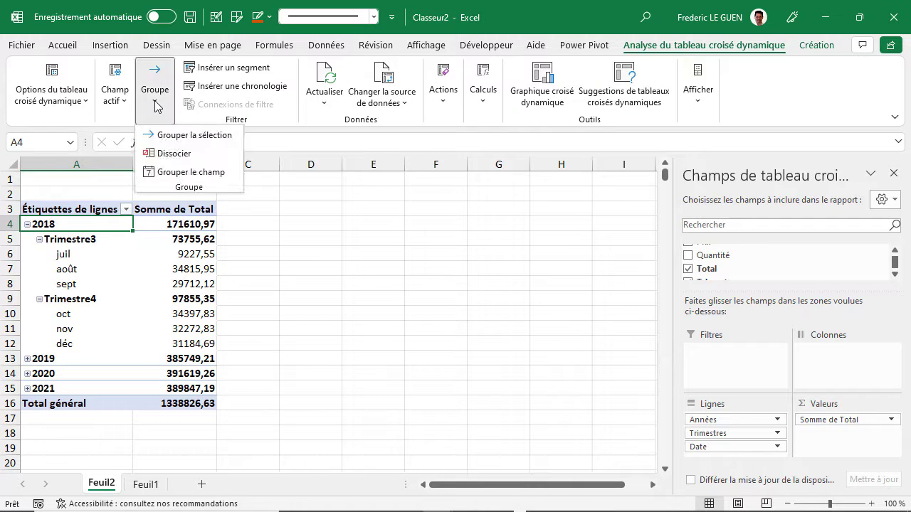
left_click(184, 135)
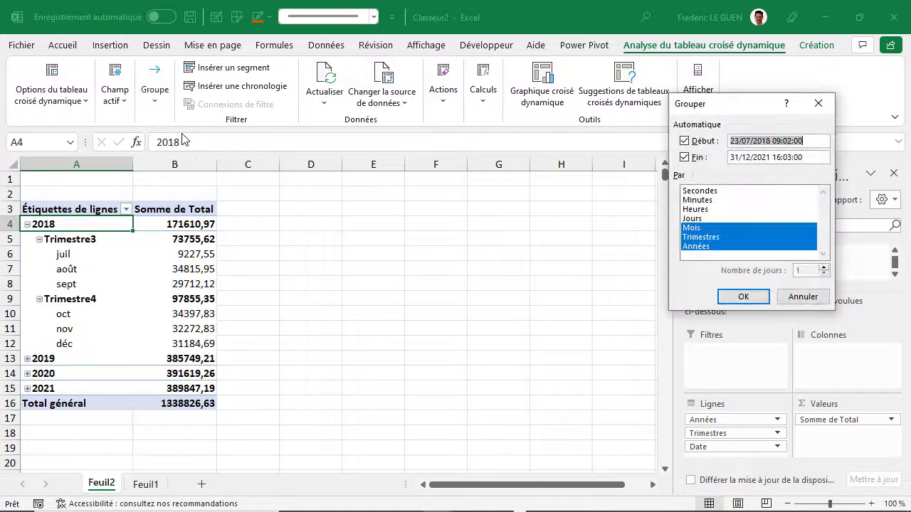
left_click_drag(721, 116, 440, 194)
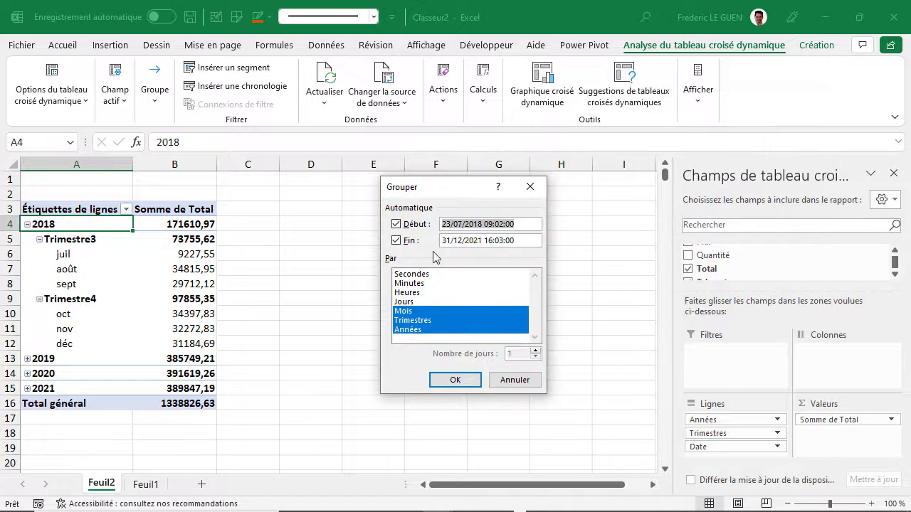
left_click(427, 322)
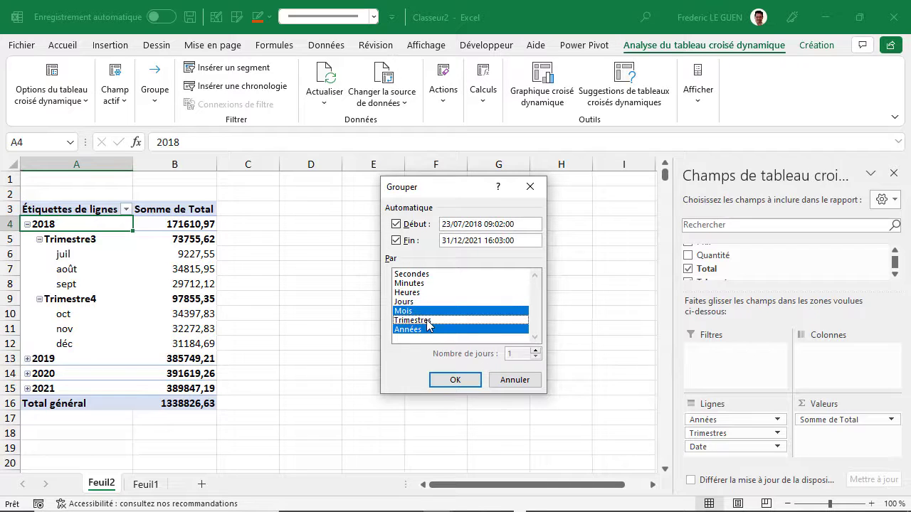
left_click(455, 381)
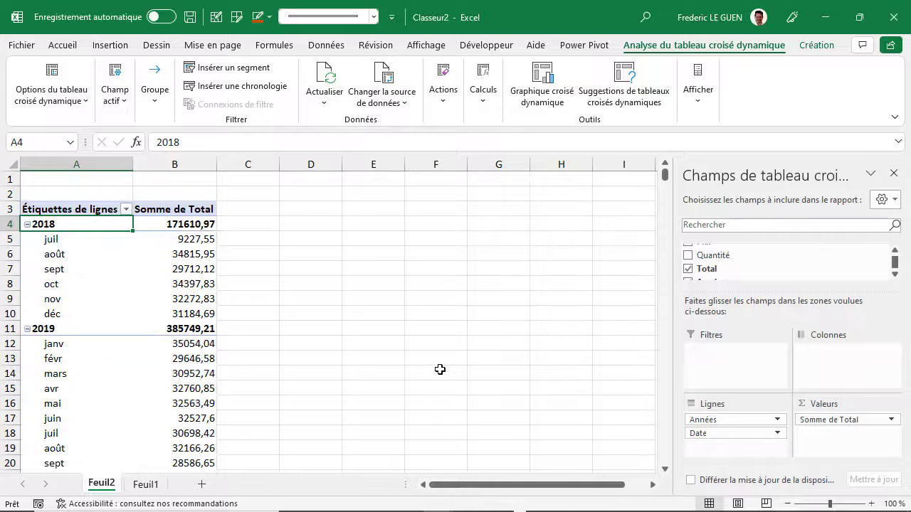
Review the monthly rows for all years and remove the Années field from the pivot table's rows.
scroll(440, 370, "down", 5)
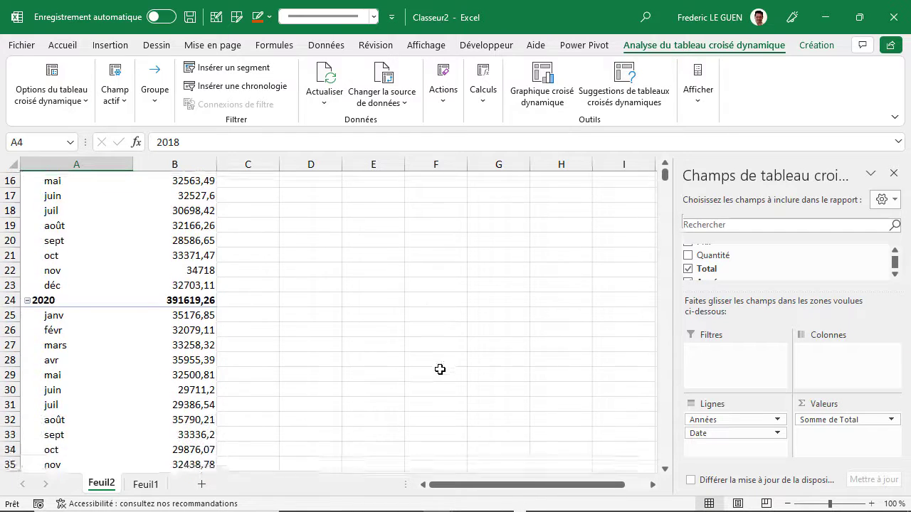
scroll(440, 370, "down", 5)
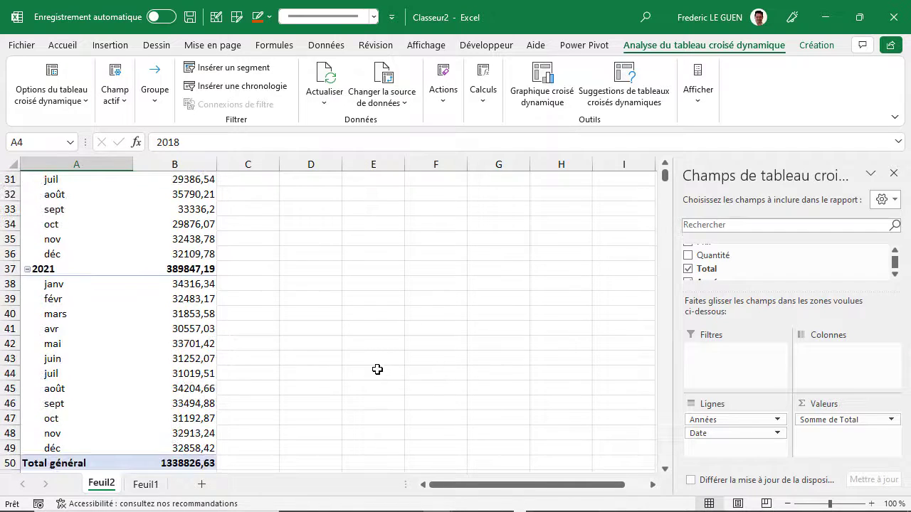
scroll(377, 370, "up", 10)
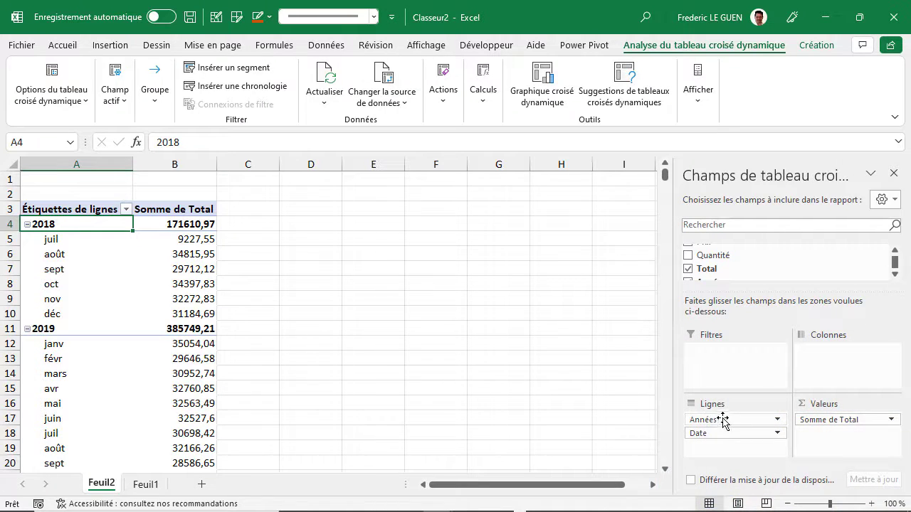
left_click_drag(726, 420, 583, 405)
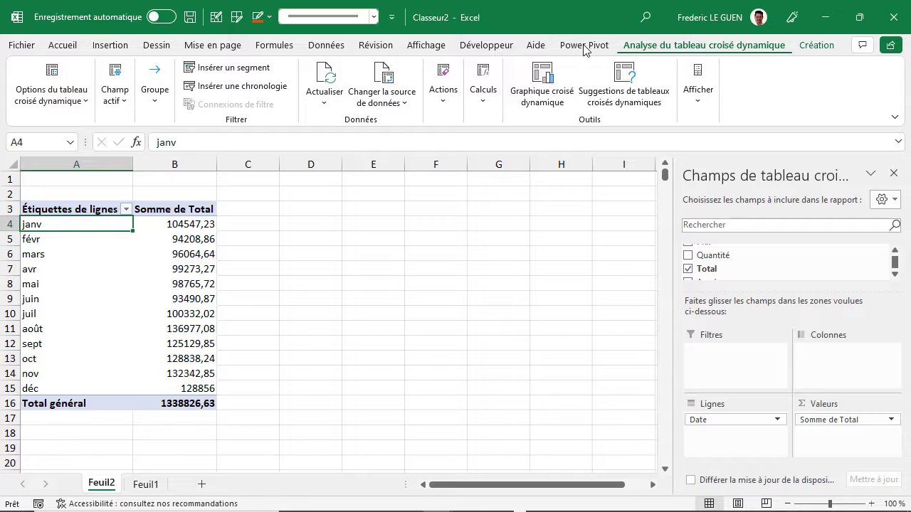
Insert a slicer for the Années field and position it beside the top of the pivot table.
left_click(217, 74)
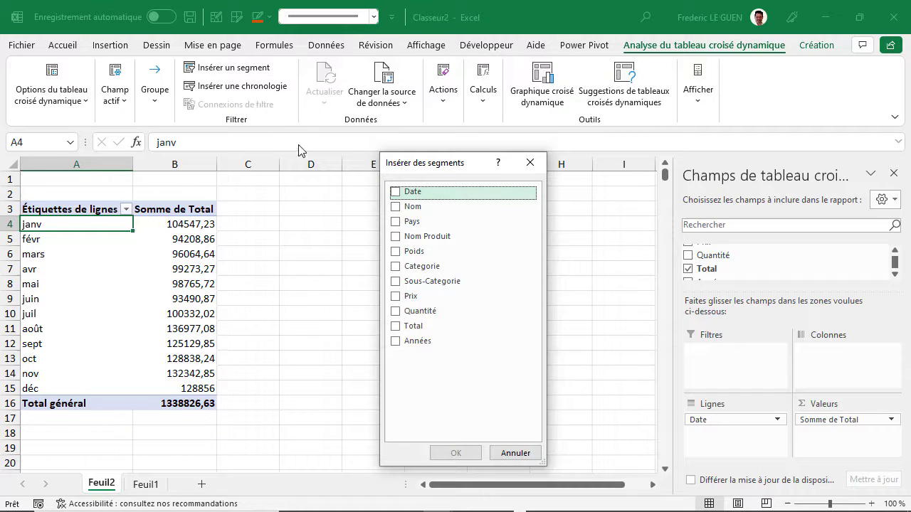
left_click(395, 343)
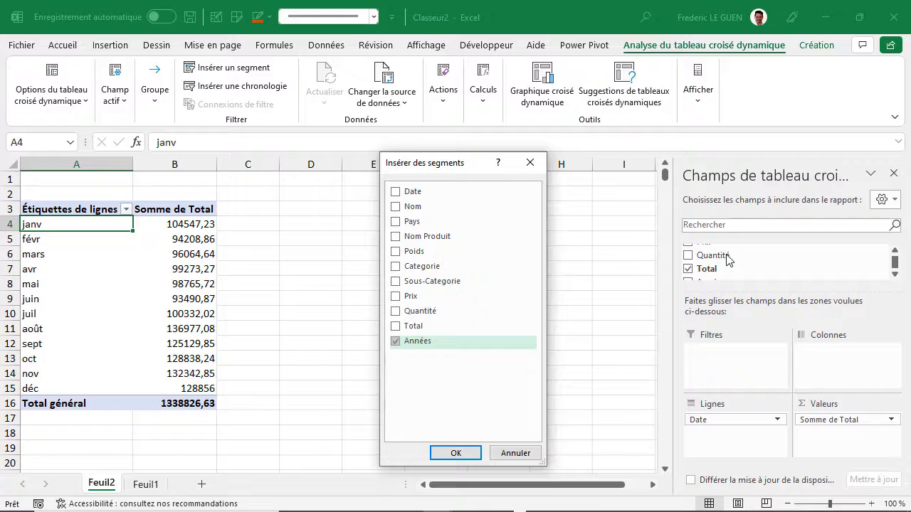
left_click(459, 454)
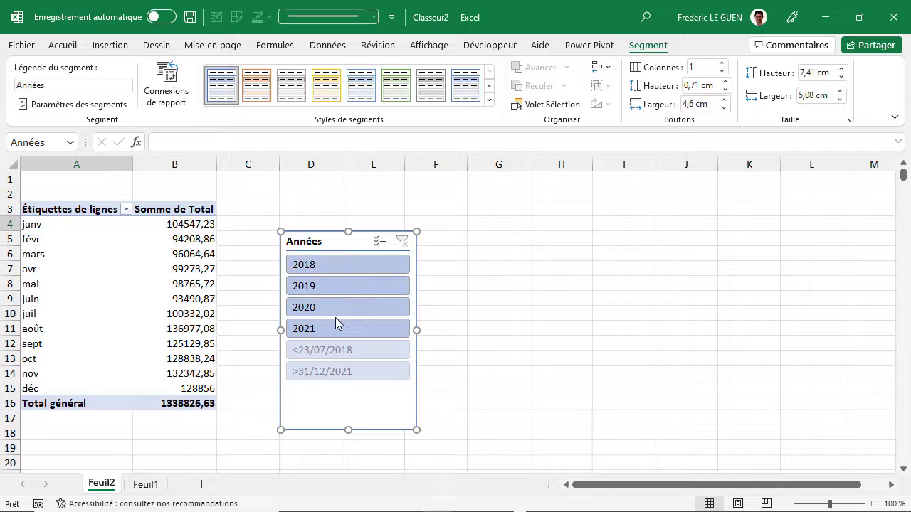
left_click_drag(318, 235, 353, 189)
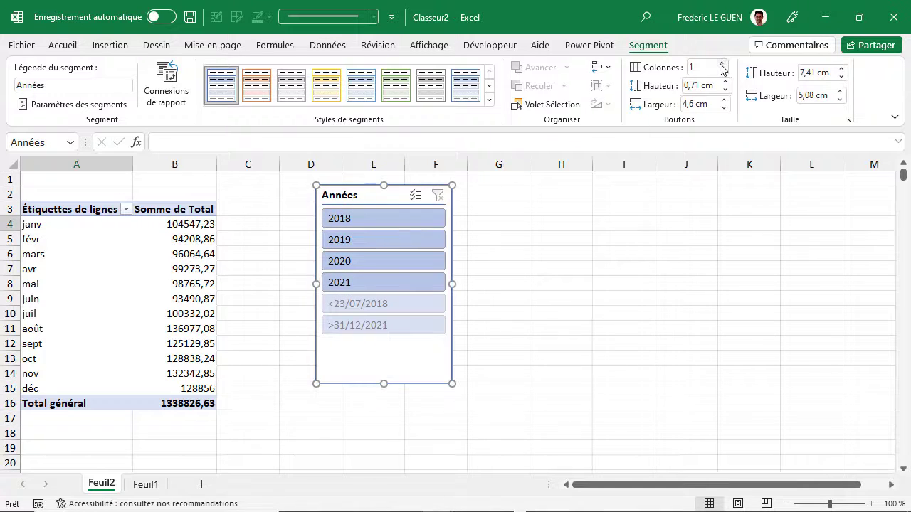
Arrange the Années slicer's buttons in 2 columns and apply the light orange slicer style.
left_click(721, 64)
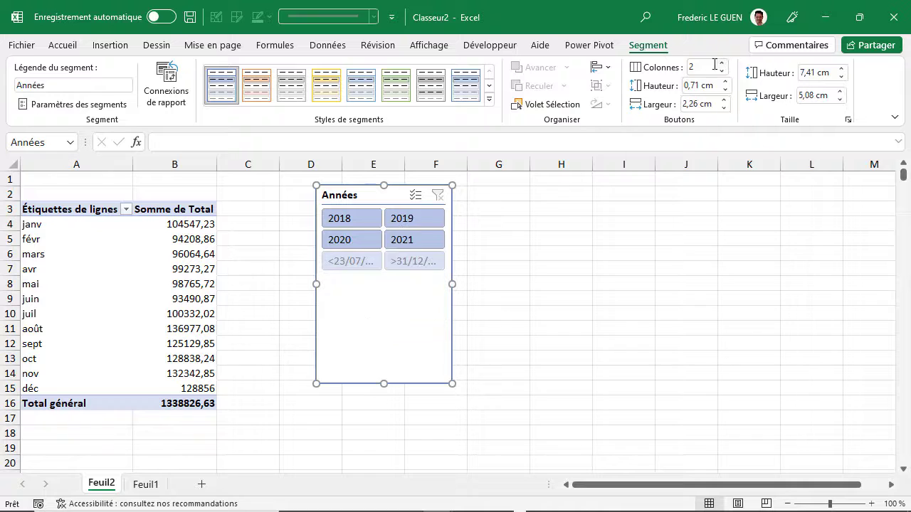
left_click(257, 95)
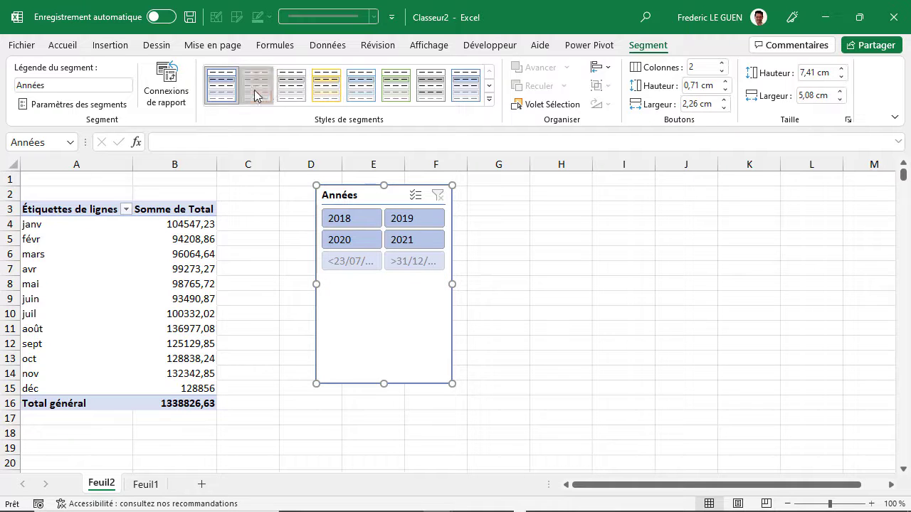
Filter the pivot table with the Années slicer by 2018, 2019 and 2020 in turn, ending on 2021.
left_click(349, 223)
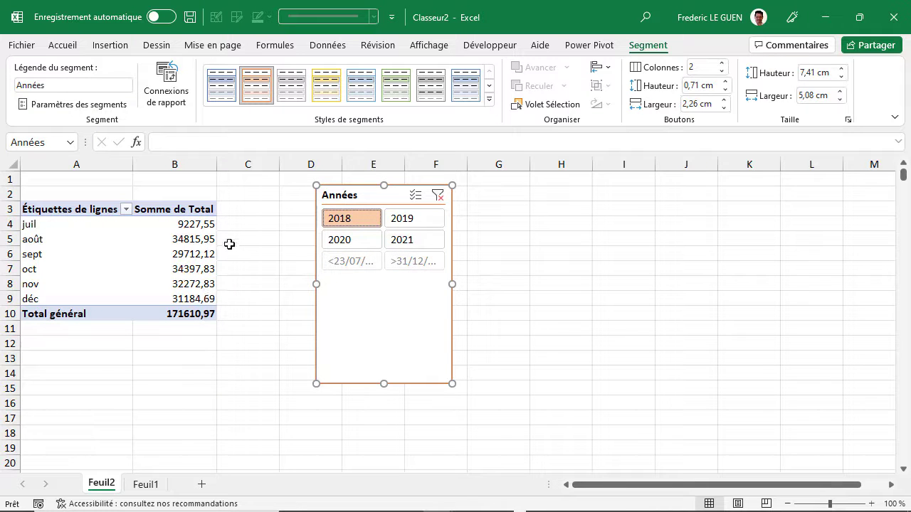
left_click(405, 221)
left_click(364, 243)
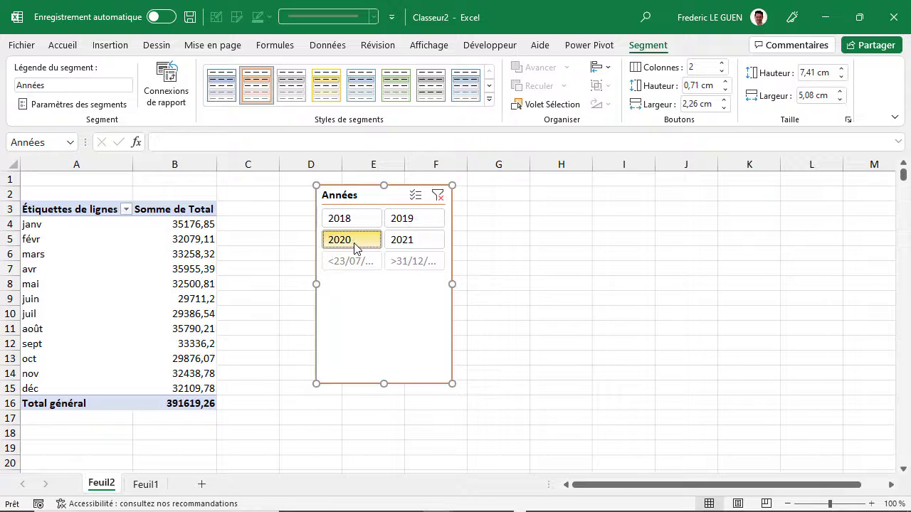
left_click(414, 247)
left_click(505, 361)
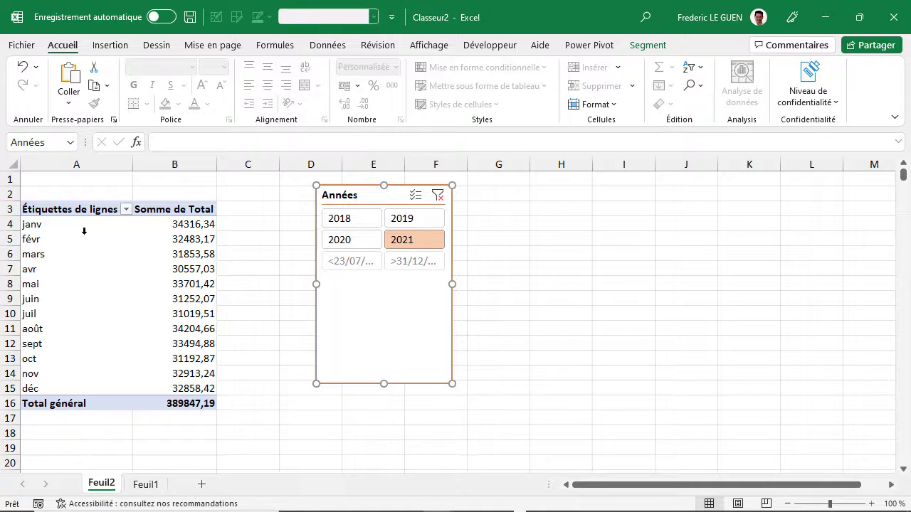
Insert a Sous-Categorie slicer directly beside the Années slicer and apply the light yellow slicer style.
left_click(61, 223)
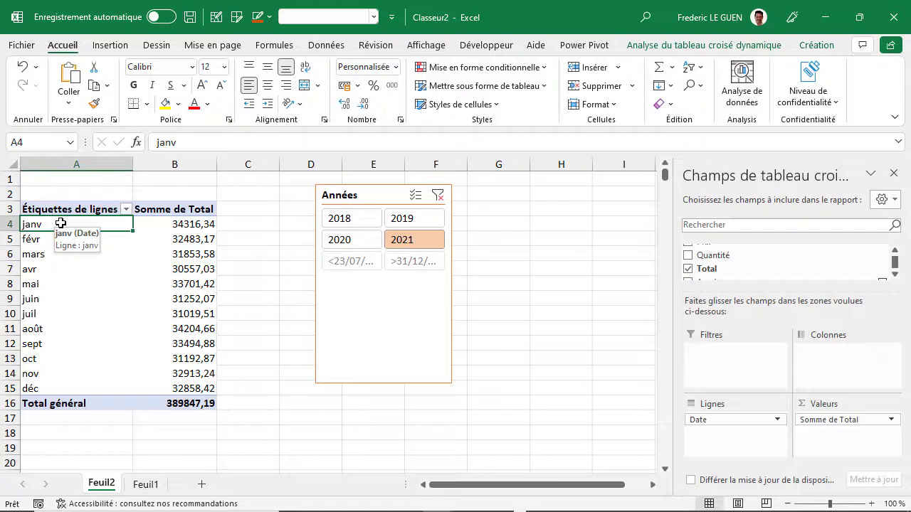
left_click(661, 47)
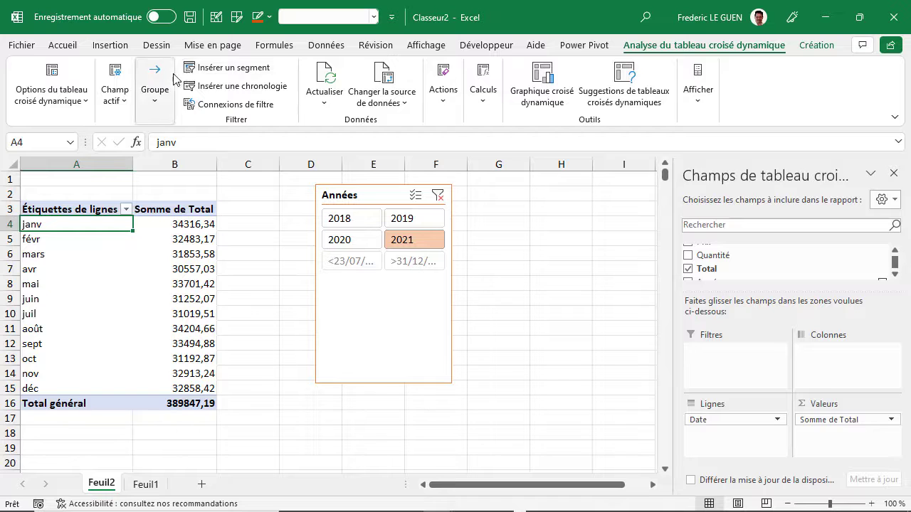
left_click(214, 67)
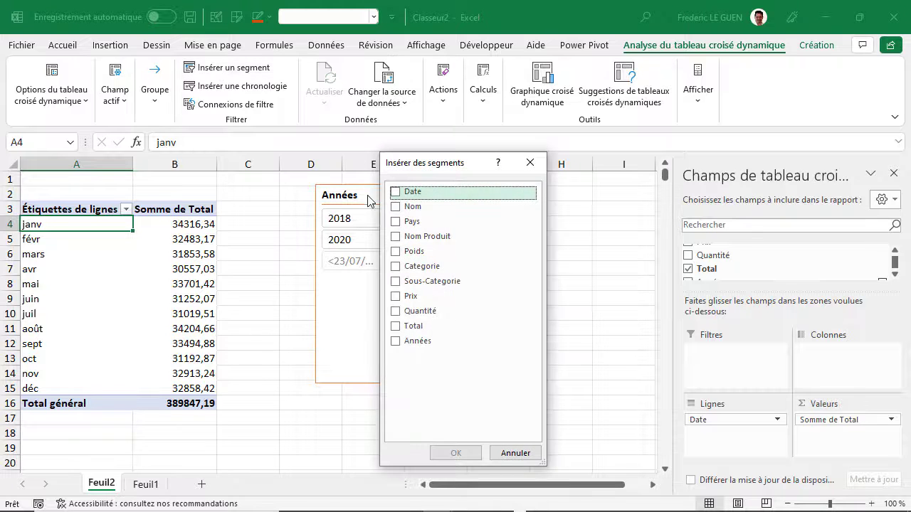
left_click(397, 283)
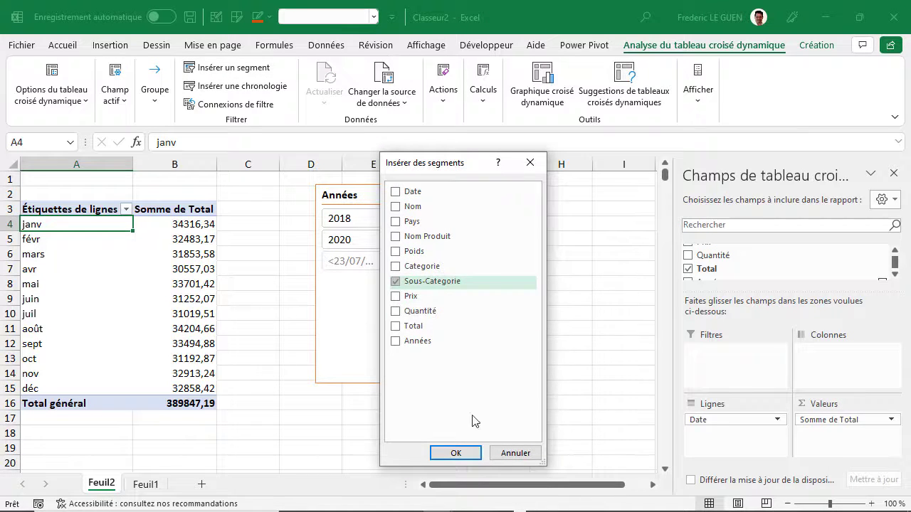
left_click(470, 454)
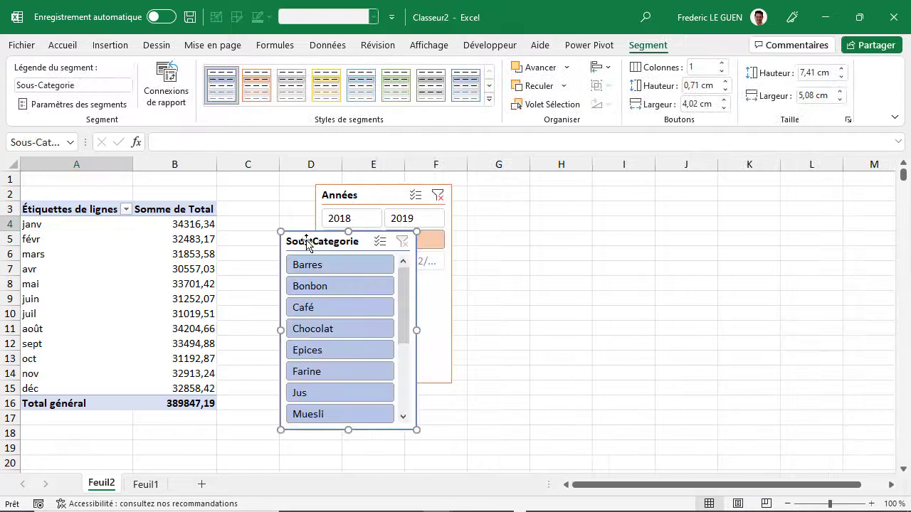
left_click_drag(307, 242, 489, 197)
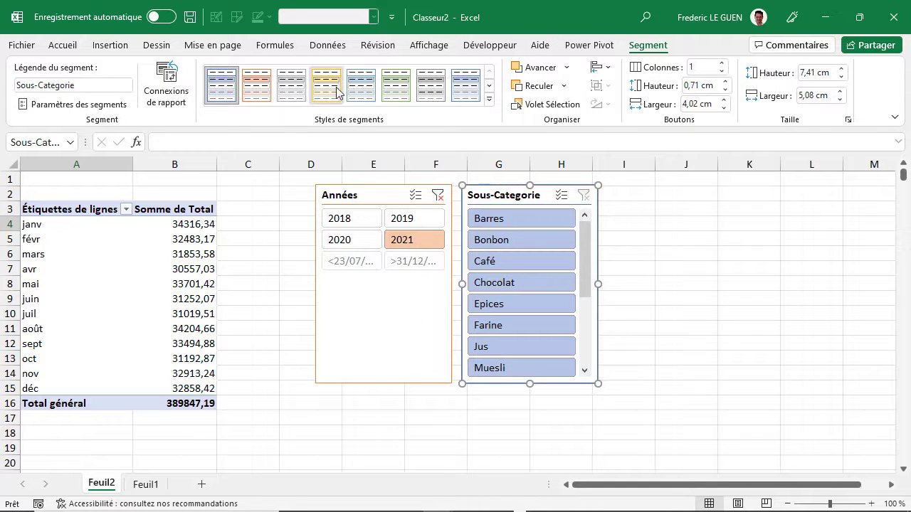
left_click(338, 92)
Filter the pivot table with the Sous-Categorie slicer by Café, Chocolat and Epices in turn, ending on Farine.
left_click(529, 264)
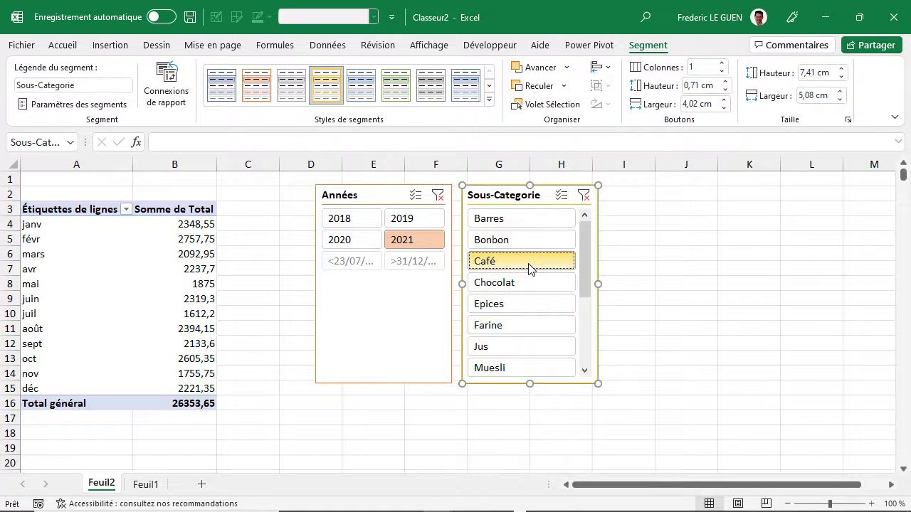
left_click(521, 282)
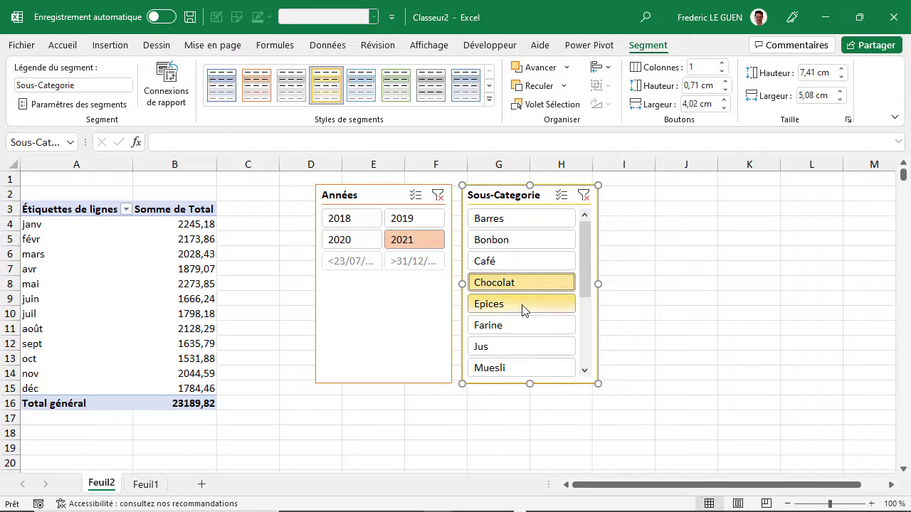
left_click(524, 306)
left_click(526, 327)
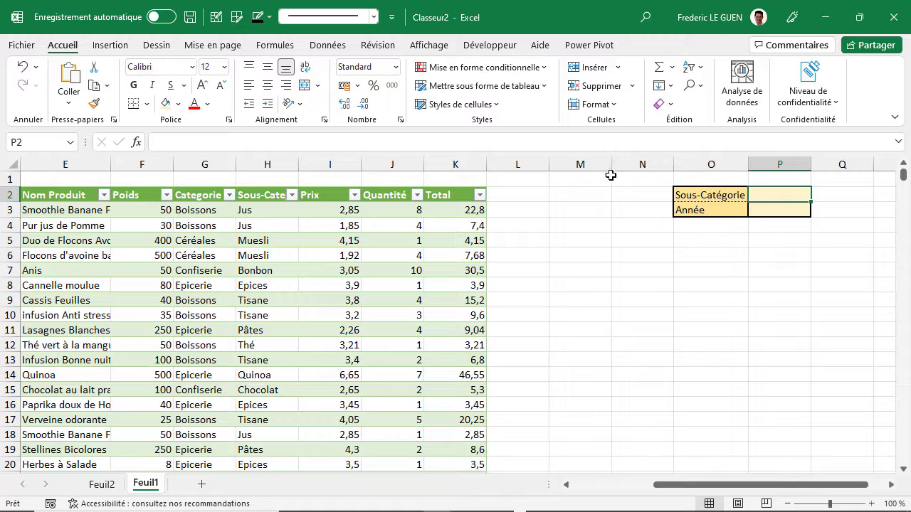
Enter =UNIQUE(tbl_Ventes[Sous-Categorie]) in cell M1 of Feuil1 to list the distinct subcategories.
left_click(572, 179)
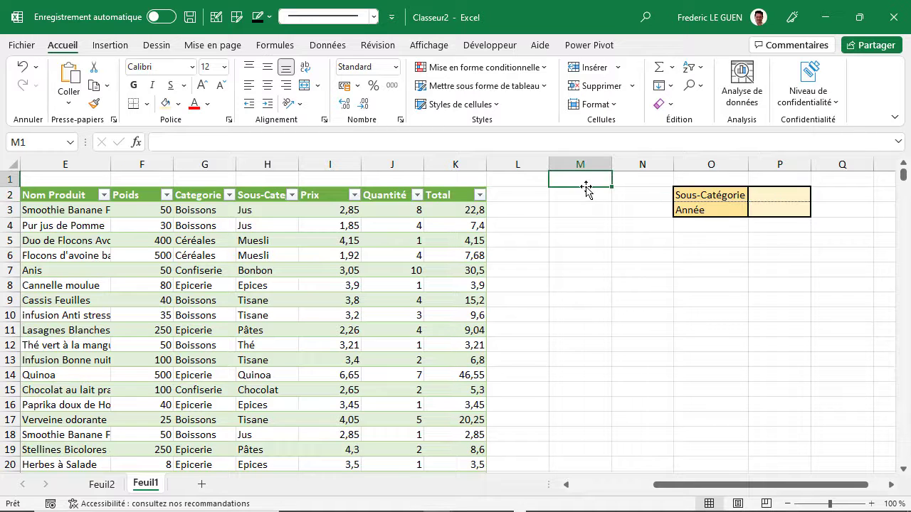
type("=uniq")
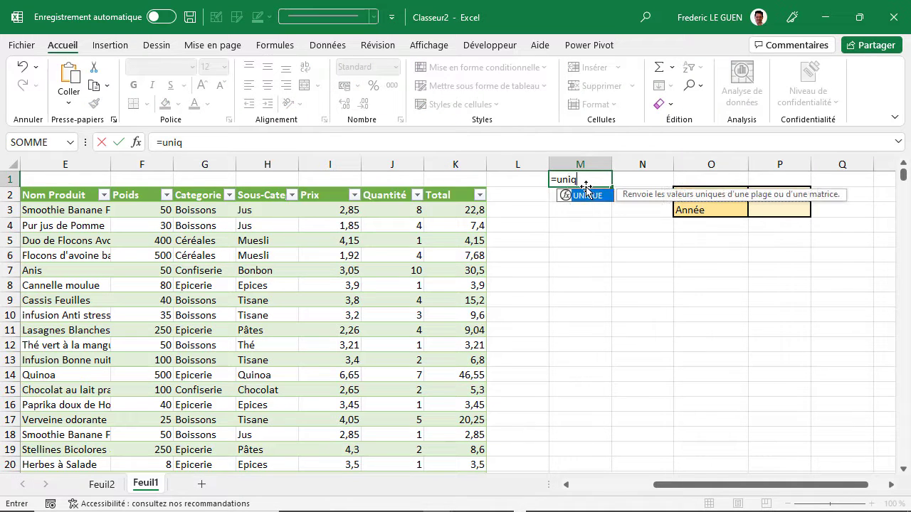
key("Tab")
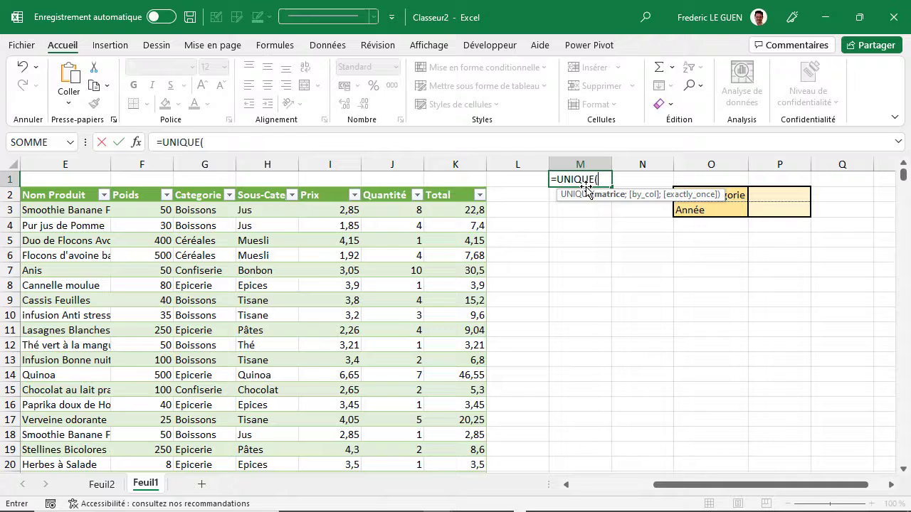
left_click(264, 187)
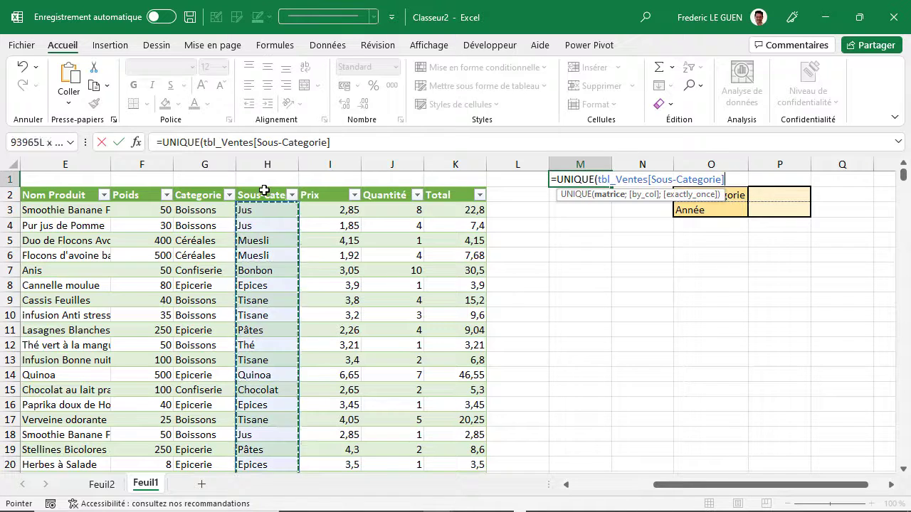
type(")")
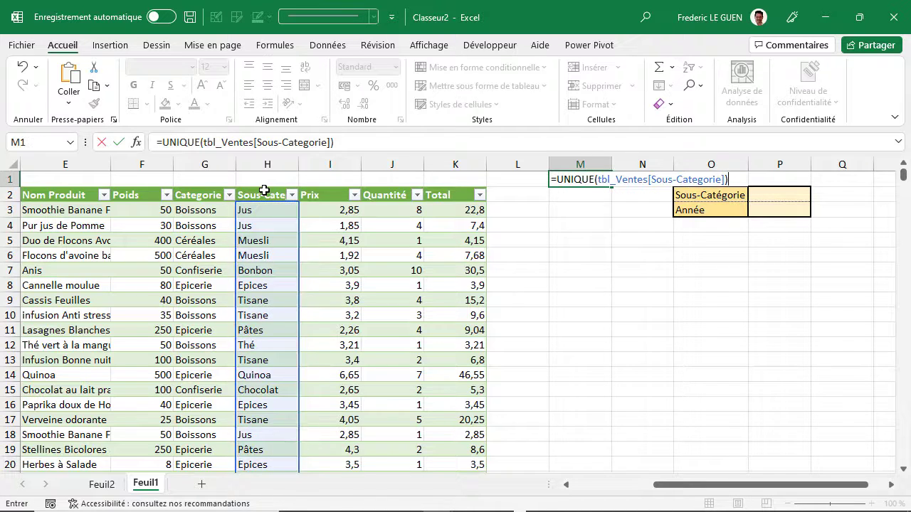
key("Return")
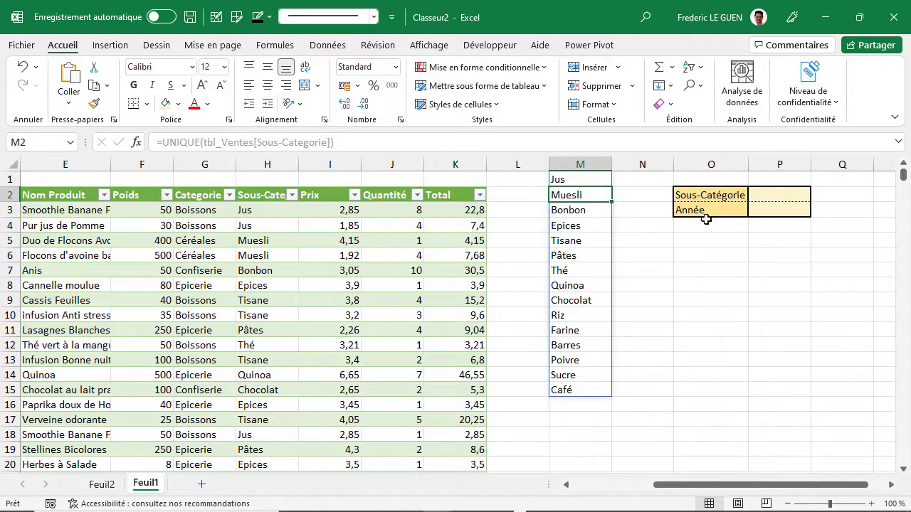
Add Liste data validation to the Sous-Catégorie cell P2 with =$M$1# as its source.
left_click(777, 194)
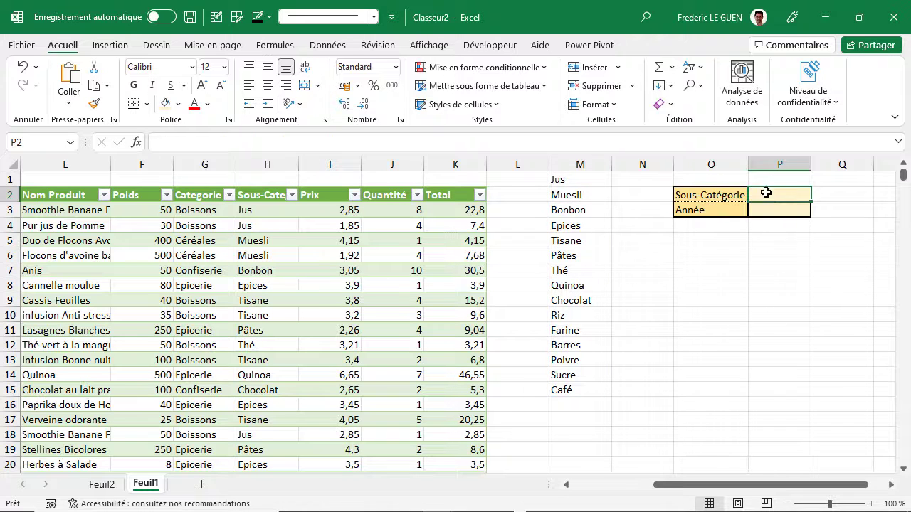
left_click(328, 45)
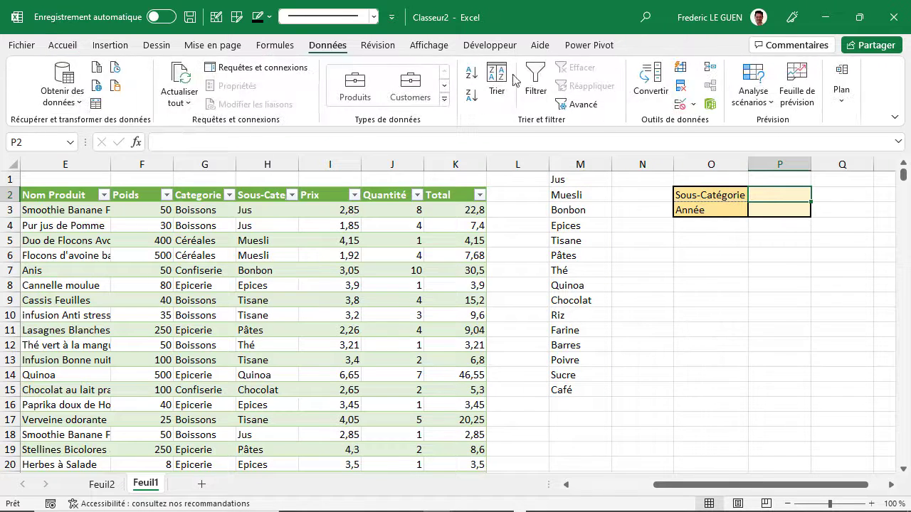
left_click(693, 107)
left_click(712, 124)
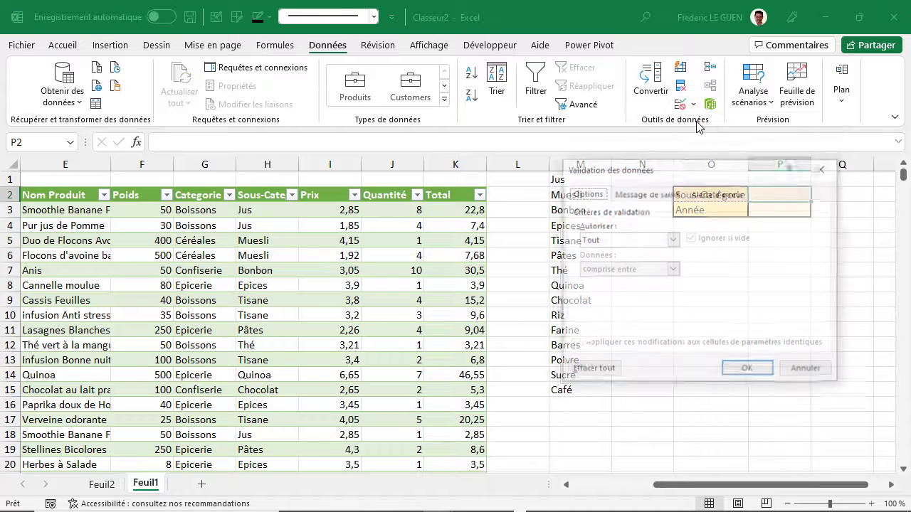
left_click(673, 240)
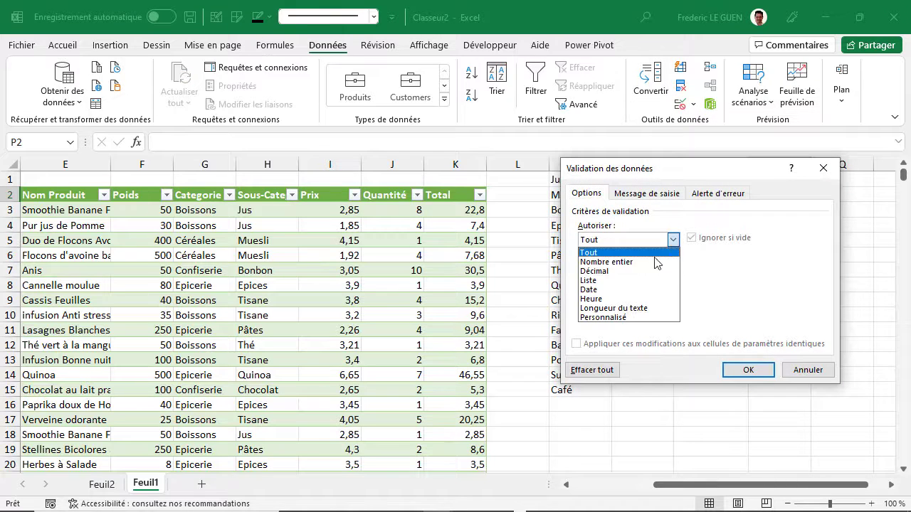
left_click(616, 280)
left_click_drag(643, 173, 316, 181)
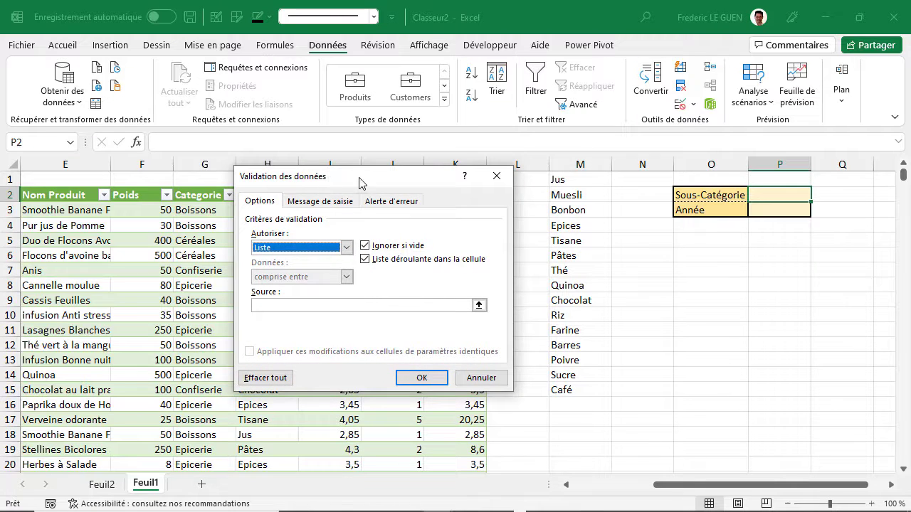
left_click(276, 306)
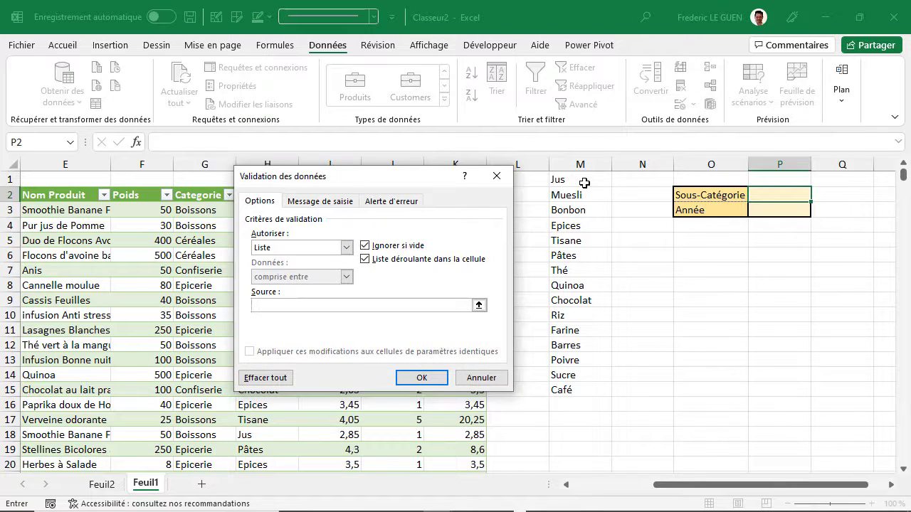
left_click(584, 184)
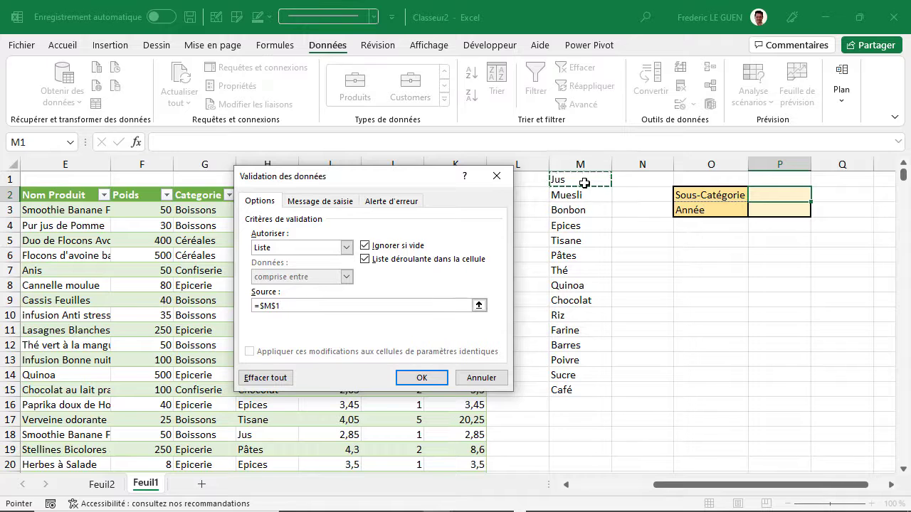
type("#")
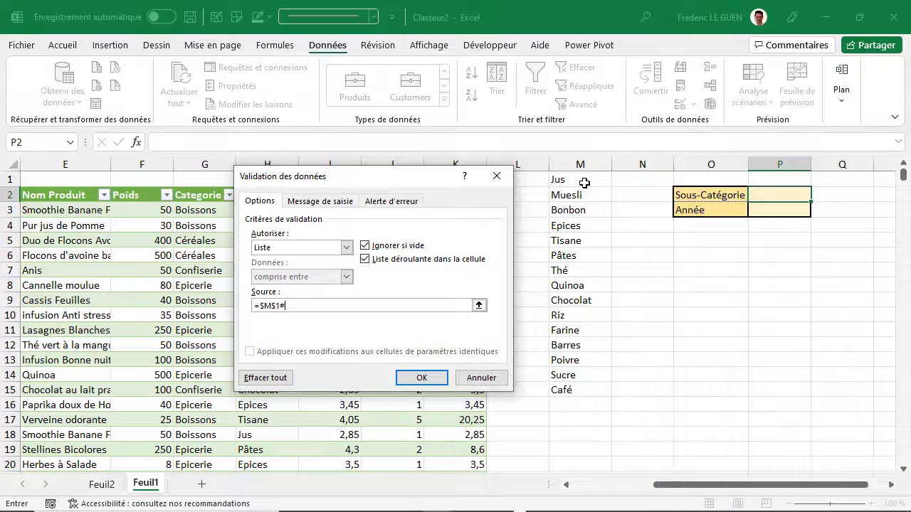
left_click(422, 377)
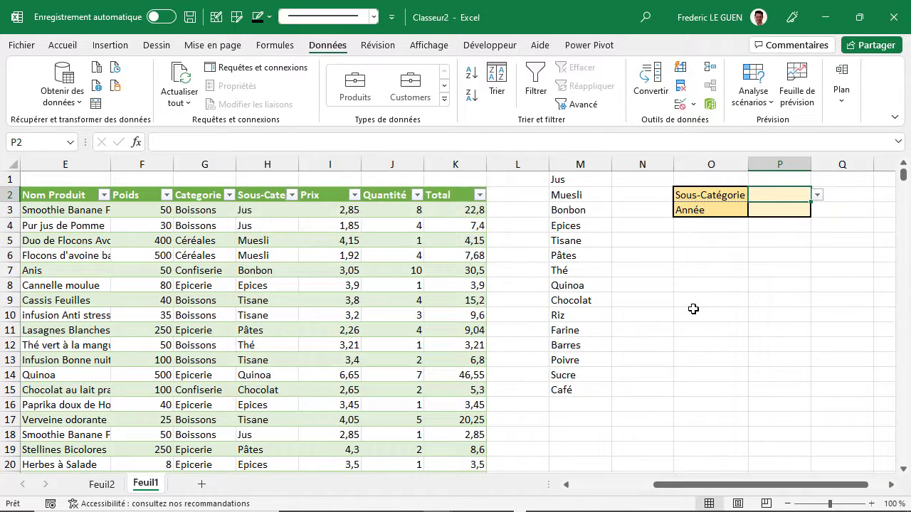
Test the Sous-Catégorie drop-down in P2 by choosing Tisane, ending on Thé.
left_click(818, 197)
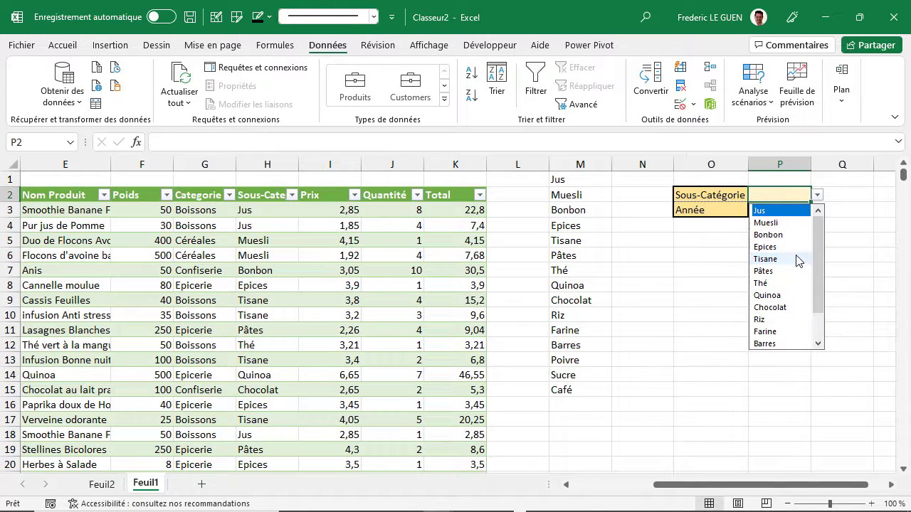
left_click(798, 259)
left_click(818, 199)
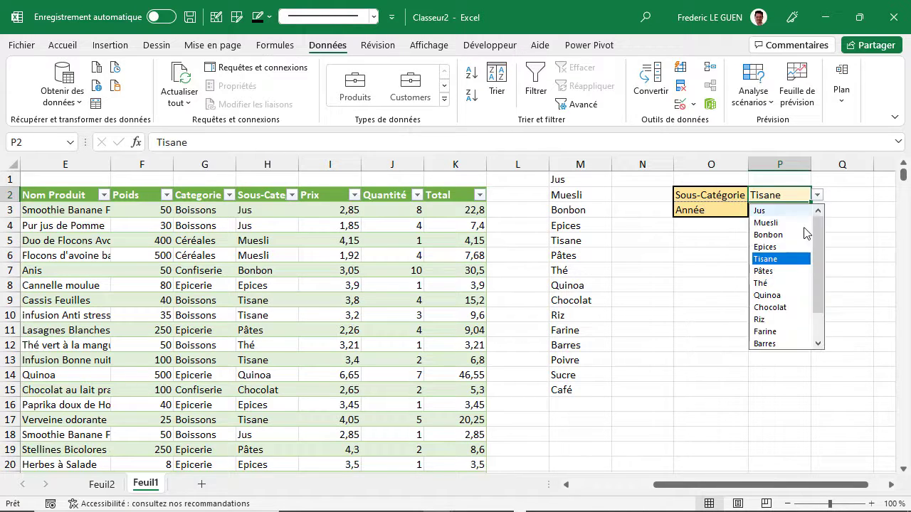
left_click(780, 283)
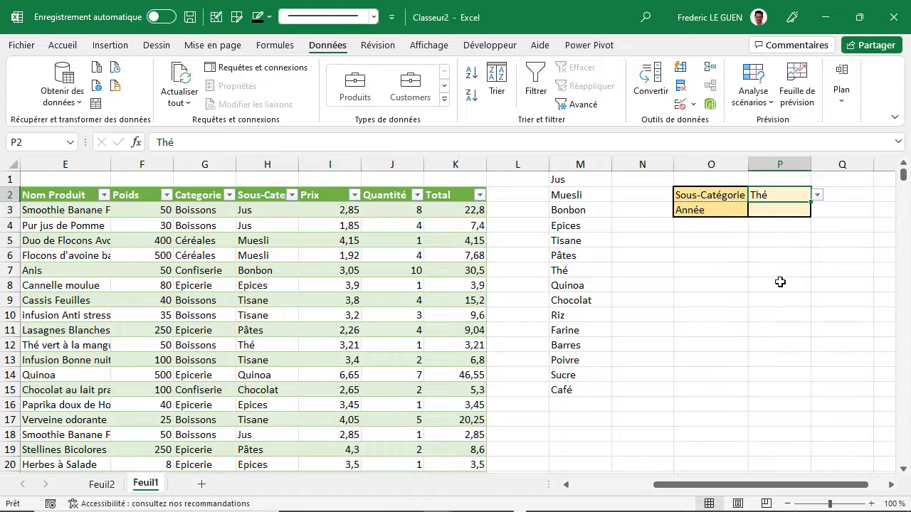
Sort the subcategory list by changing the M1 formula to =TRIER(UNIQUE(tbl_Ventes[Sous-Categorie])).
left_click(592, 182)
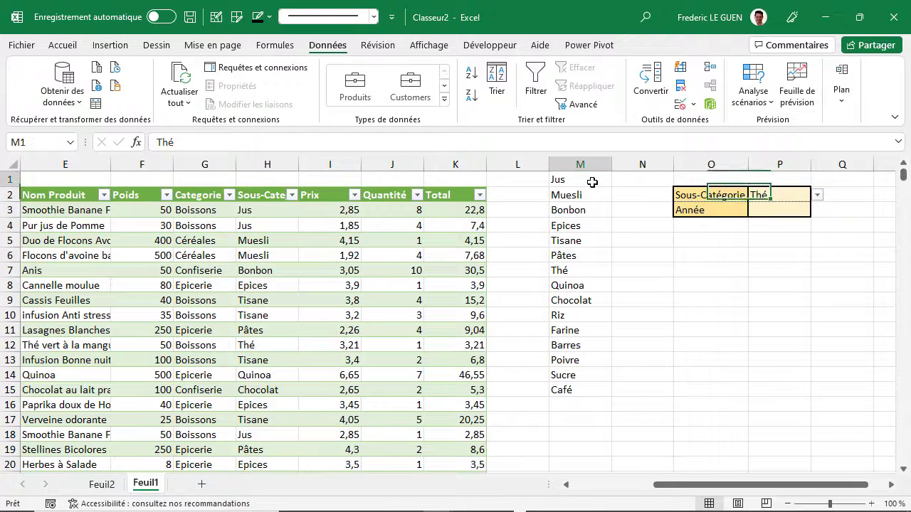
left_click(164, 141)
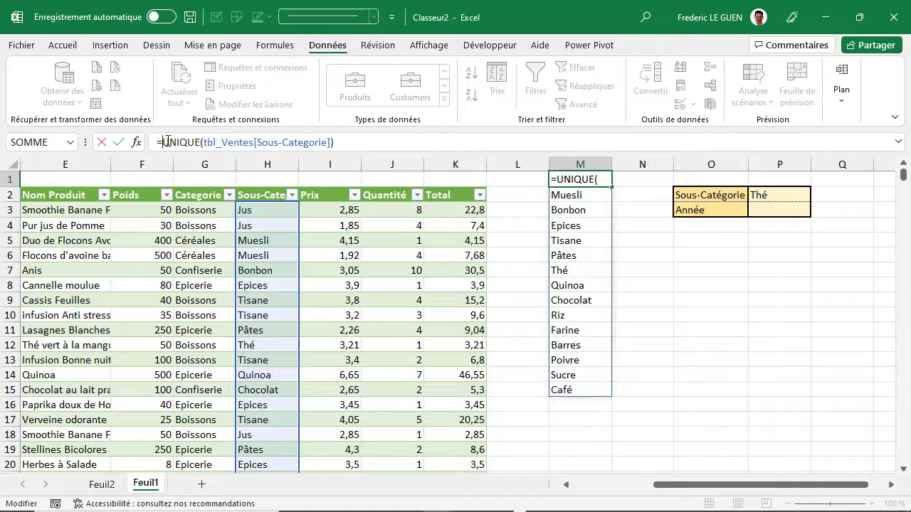
type("TRIER(")
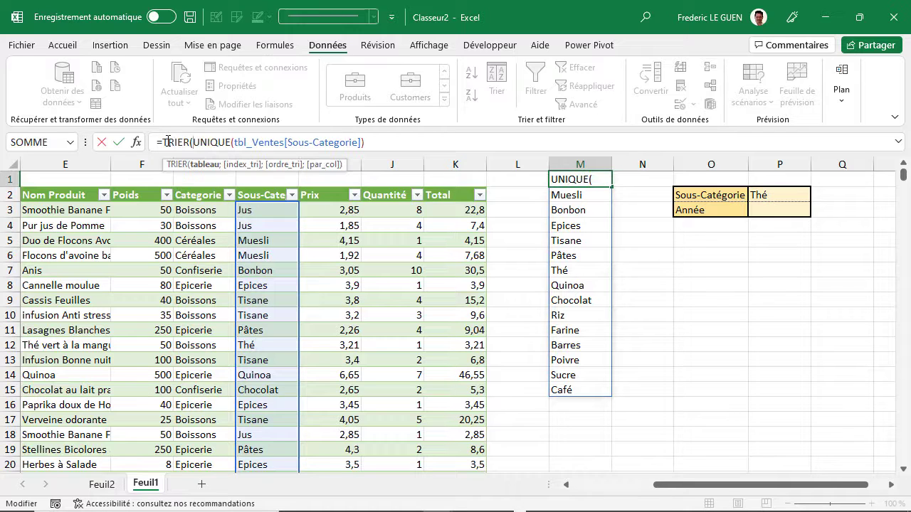
left_click(379, 142)
type(")")
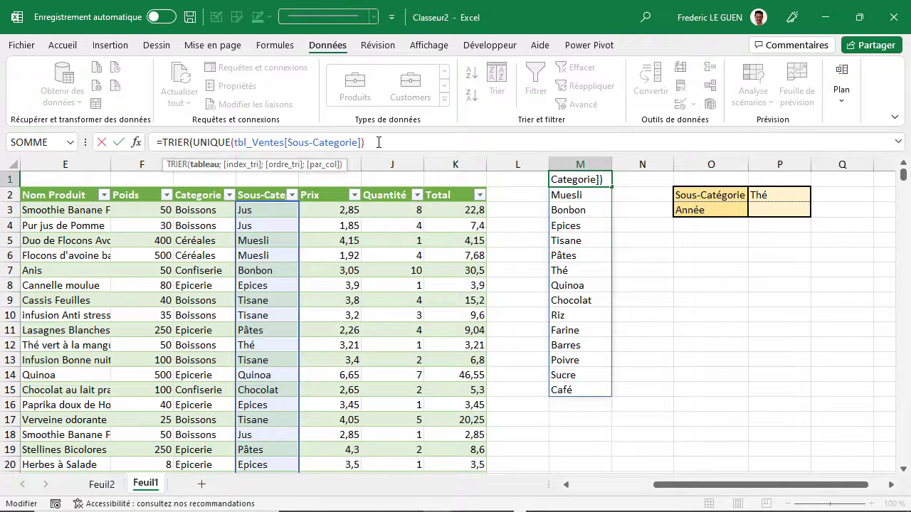
key("Return")
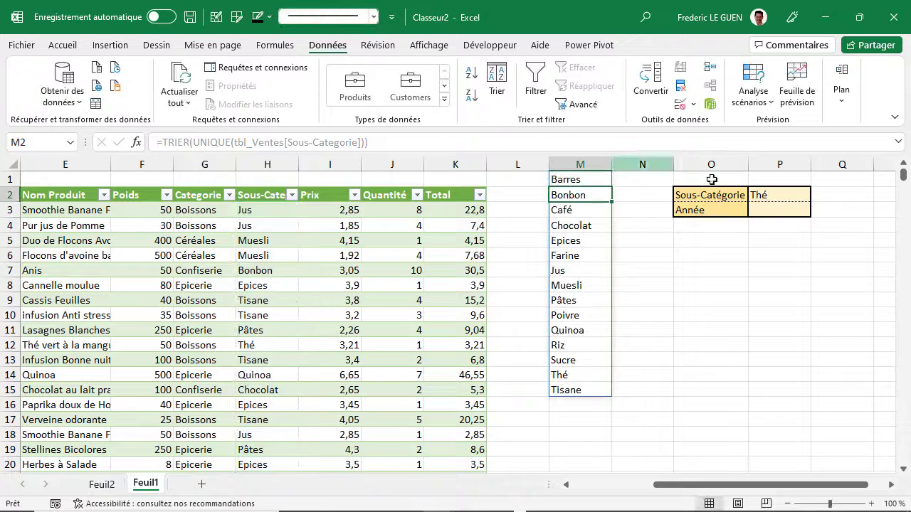
Choose Pâtes as the Sous-Catégorie in P2 from its sorted list and enter 2019 as the Année in P3.
left_click(789, 195)
left_click(817, 194)
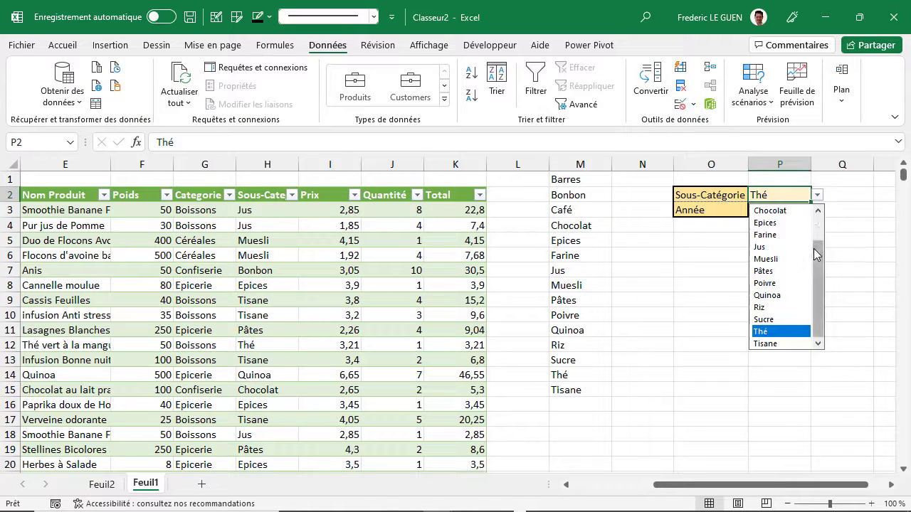
left_click_drag(816, 254, 815, 229)
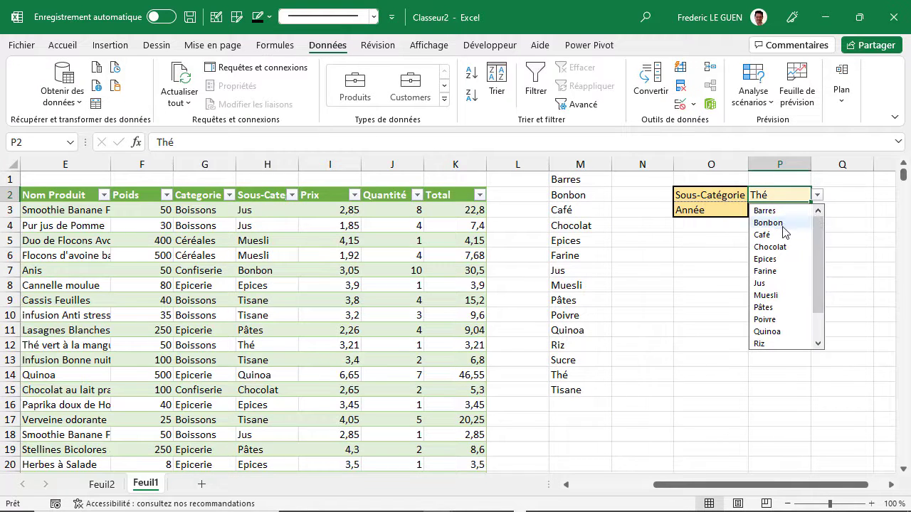
left_click(780, 195)
type("P")
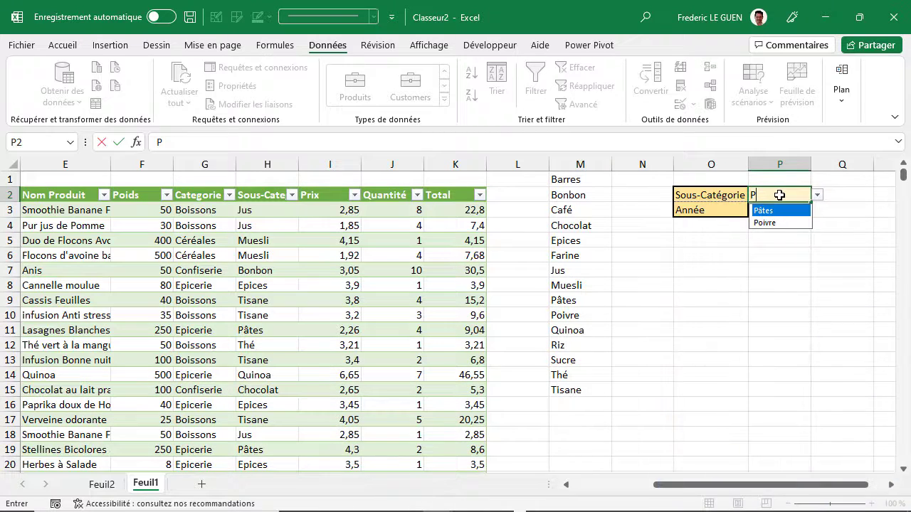
left_click(773, 210)
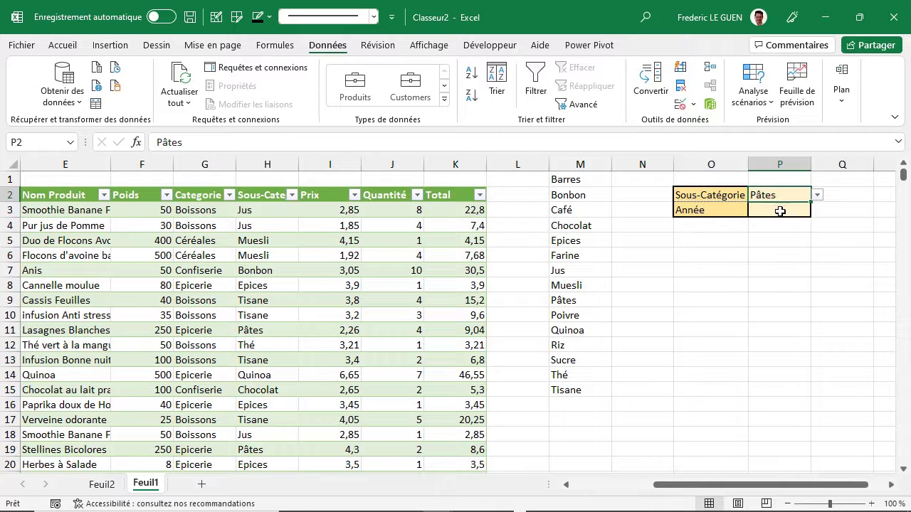
left_click(780, 212)
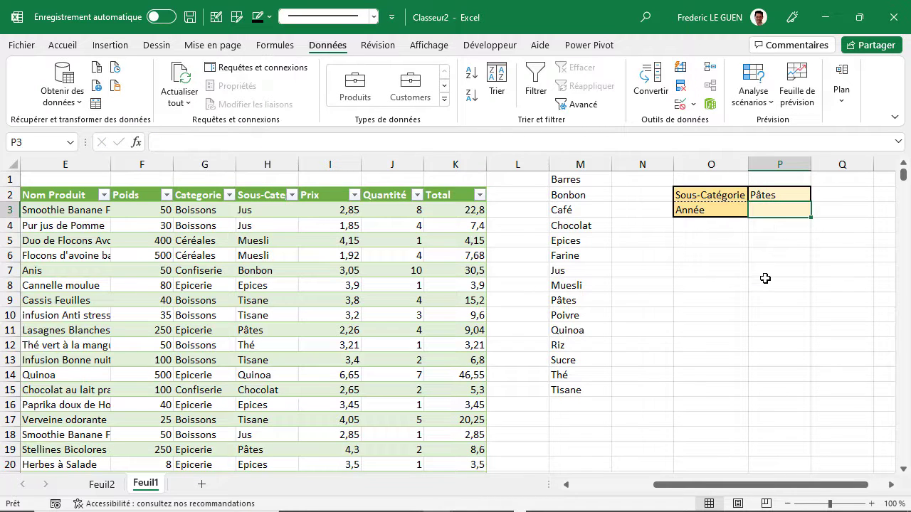
type("2019")
key("Return")
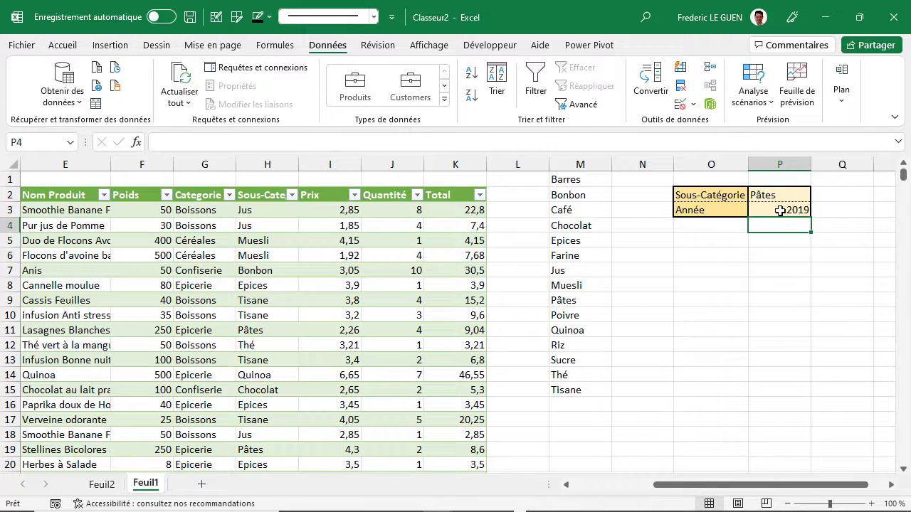
Enter =DATE($P$3;1;1) in cell O6 to build the first day of January for the selected Année.
left_click(698, 255)
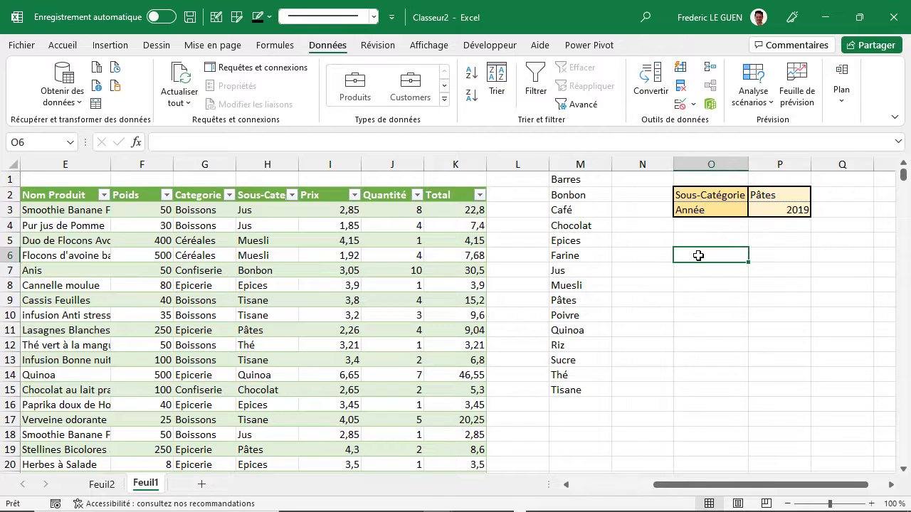
type("=DATE(")
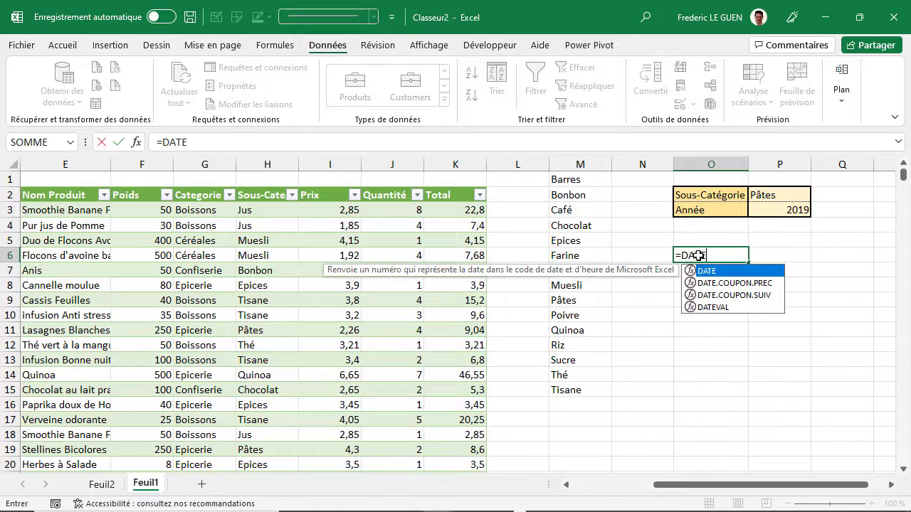
left_click(782, 208)
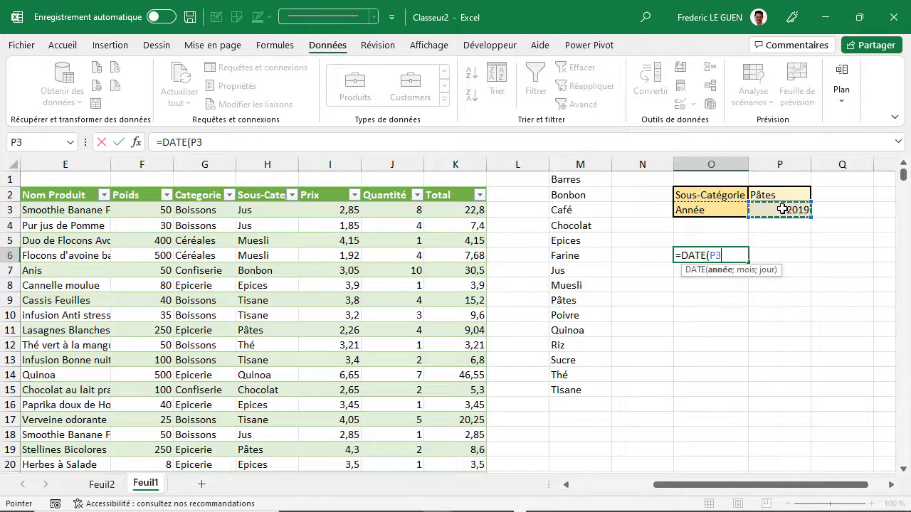
key("F4")
type(";")
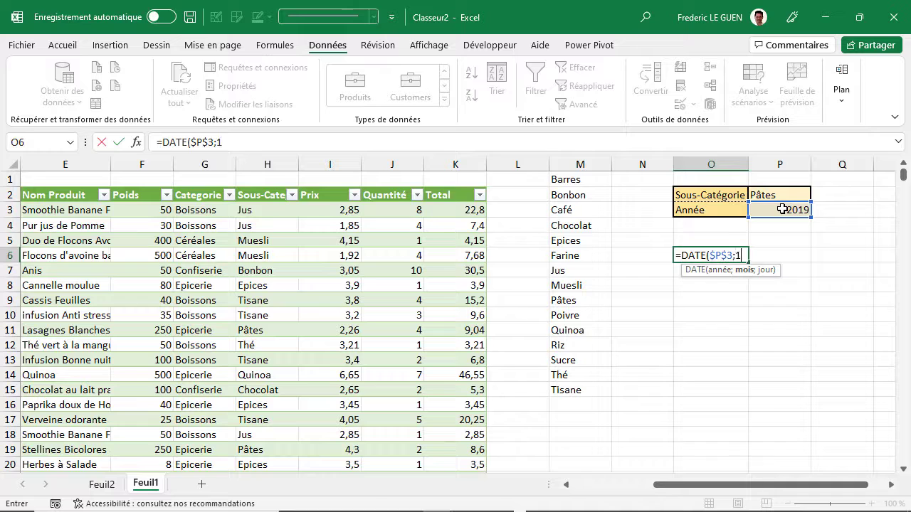
type("1;1)")
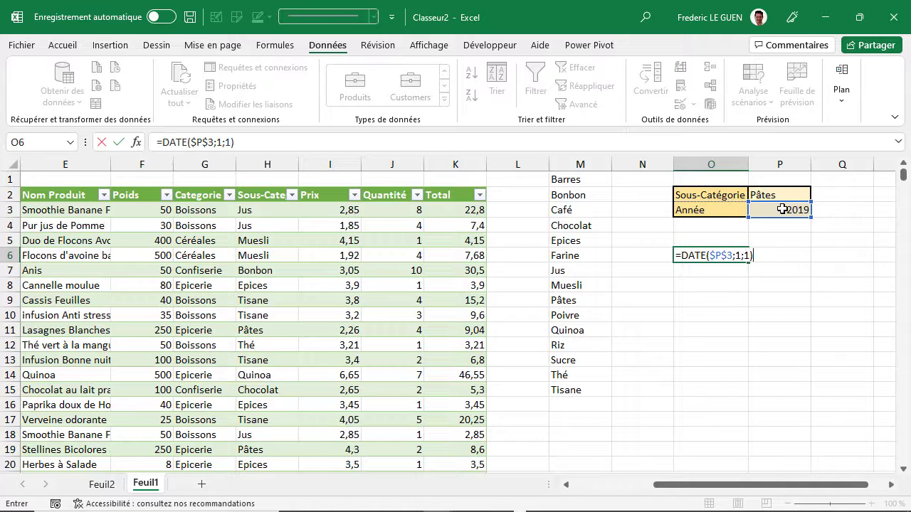
key("Return")
key("Up")
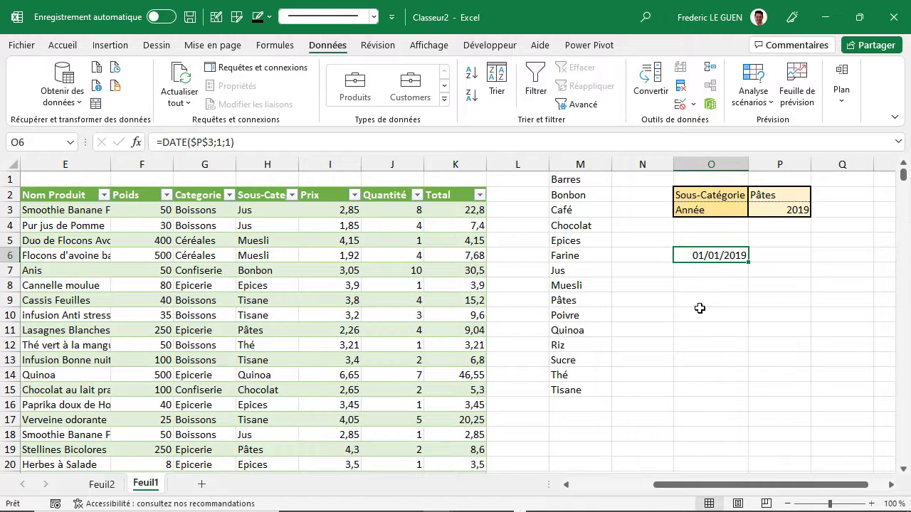
Number the months 1 to 12 in cells N6:N17 by extending the series 1, 2.
left_click(641, 255)
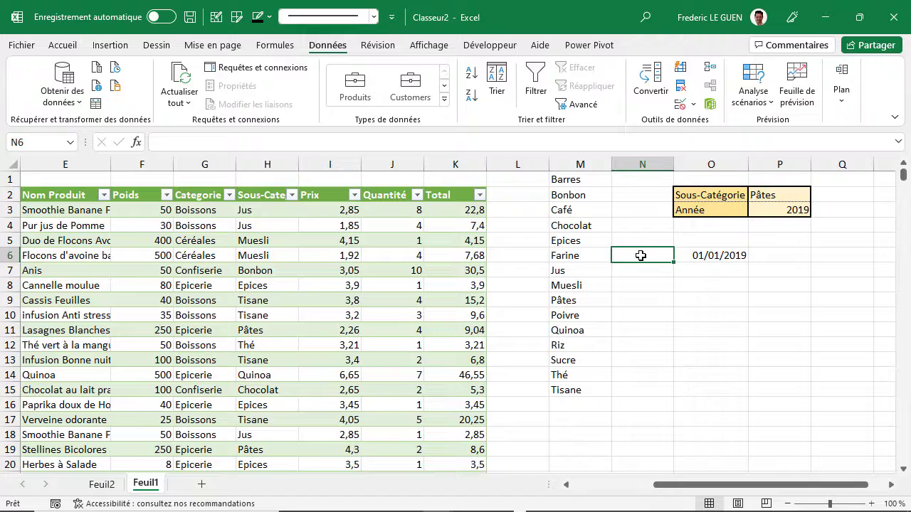
type("1")
key("Return")
type("2")
key("Return")
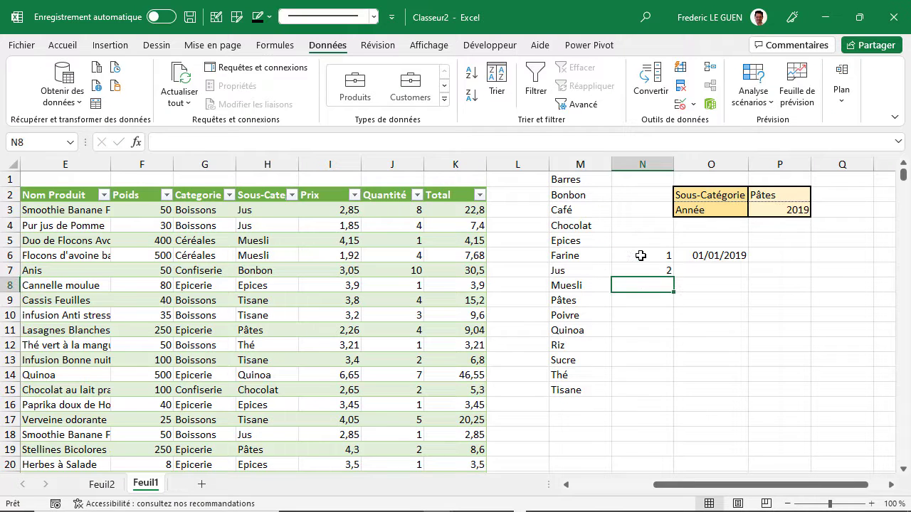
left_click(642, 256)
key("shift+Down")
left_click_drag(640, 256, 680, 423)
Change the O6 formula to =DATE($P$3;$N6;1) and fill it down to O17.
left_click(712, 257)
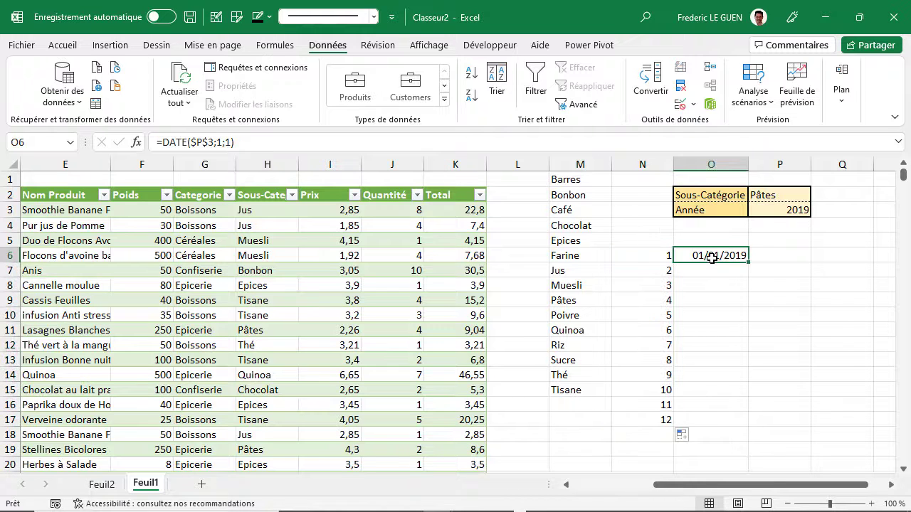
double_click(222, 141)
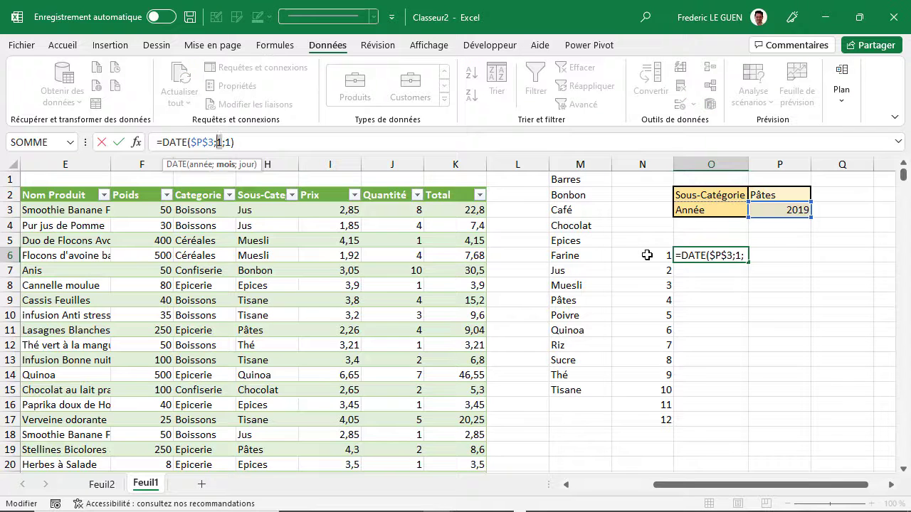
left_click(647, 255)
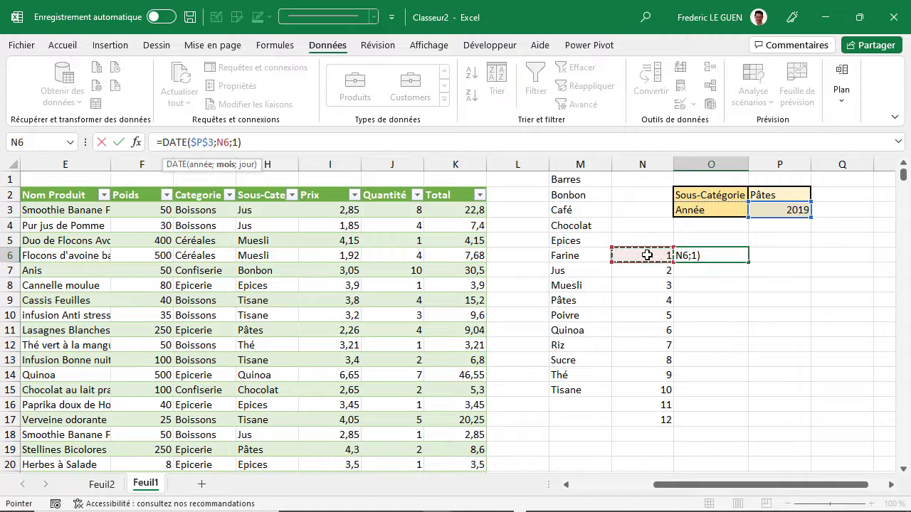
key("F4")
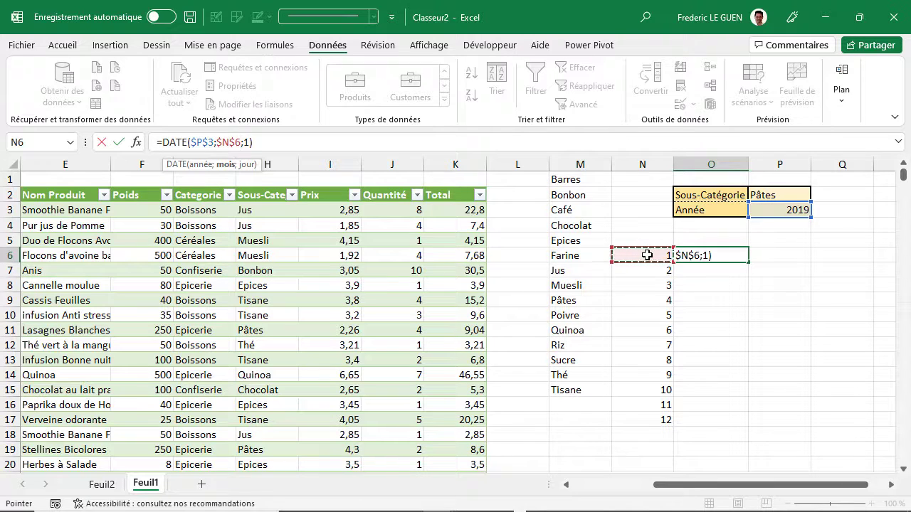
key("F4")
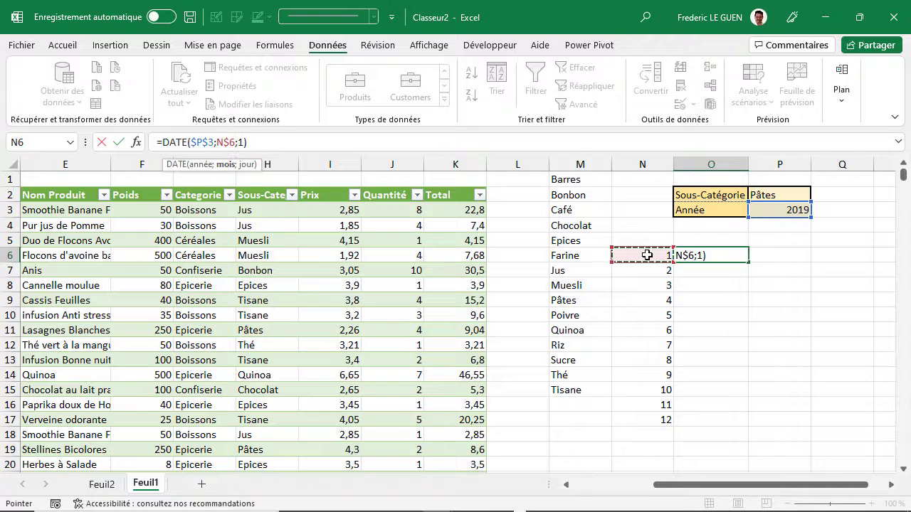
key("F4")
key("Return")
left_click(699, 256)
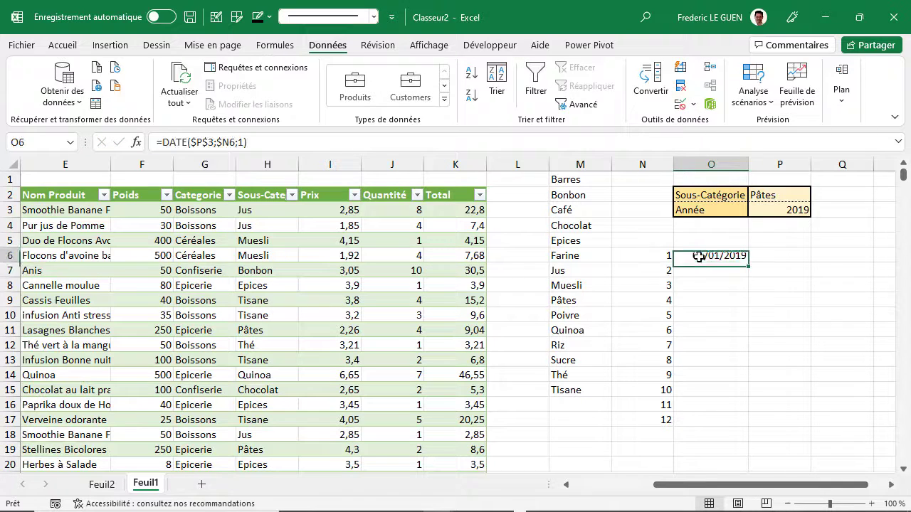
left_click_drag(750, 264, 748, 425)
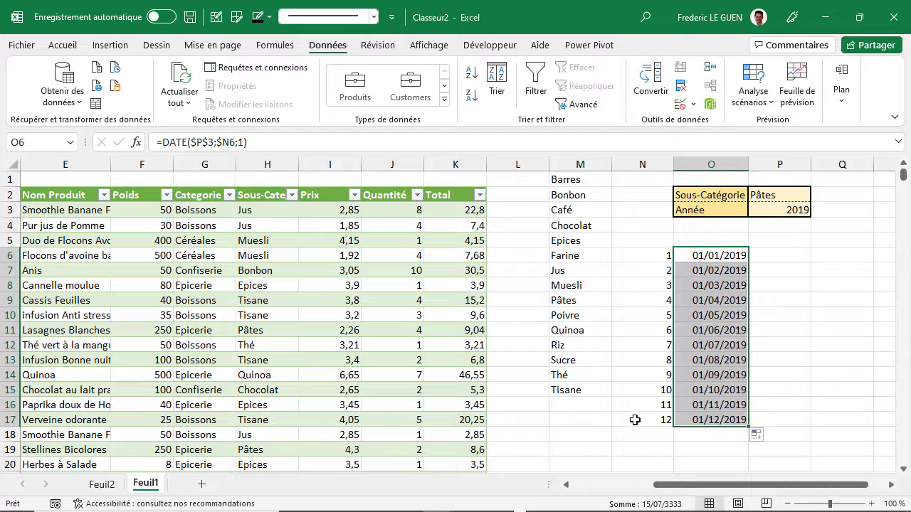
Set the Année in P3 to 2020 to test the month dates.
left_click(774, 212)
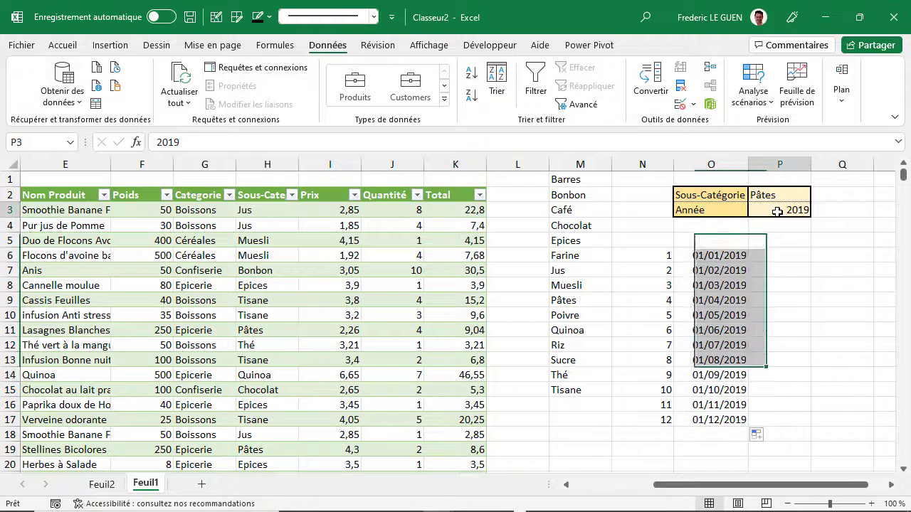
type("2020")
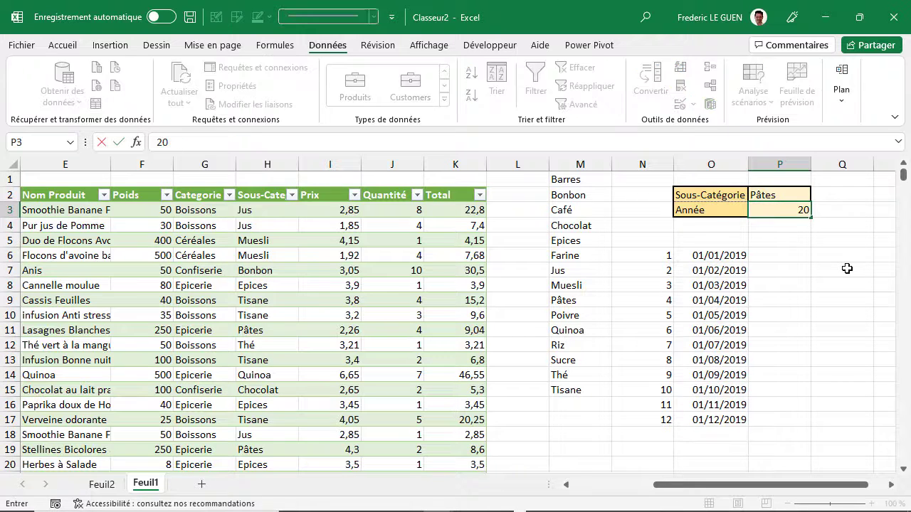
key("Return")
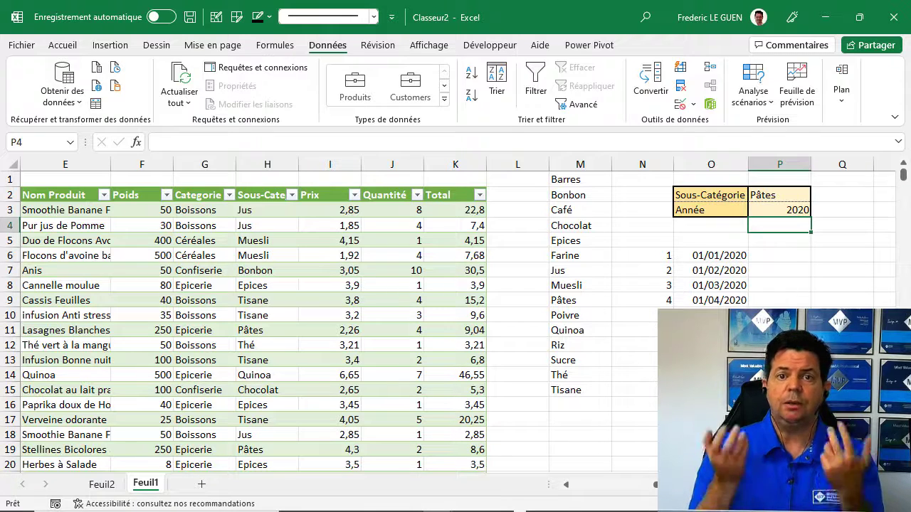
Enter the heading Chiffre Affaires in cell P5 above the column beside the month dates.
left_click(795, 256)
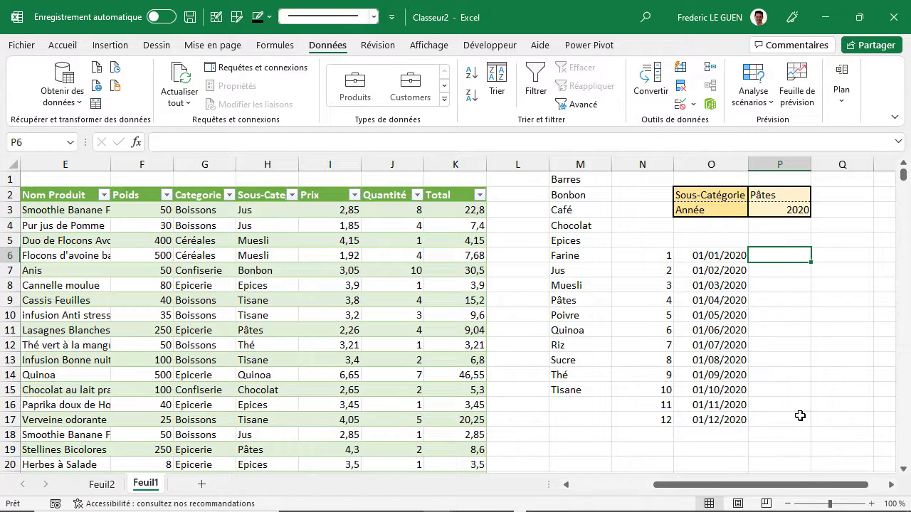
left_click(891, 486)
left_click(891, 485)
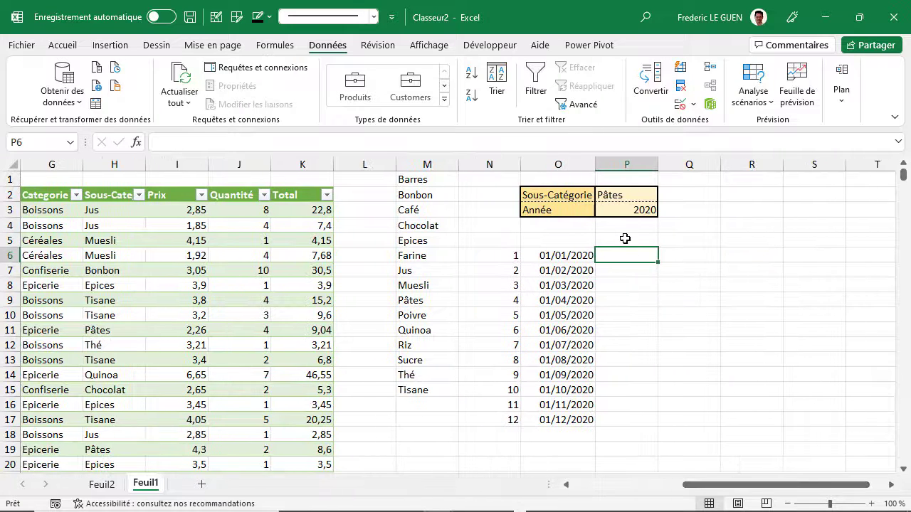
left_click(625, 239)
type("Chiffre")
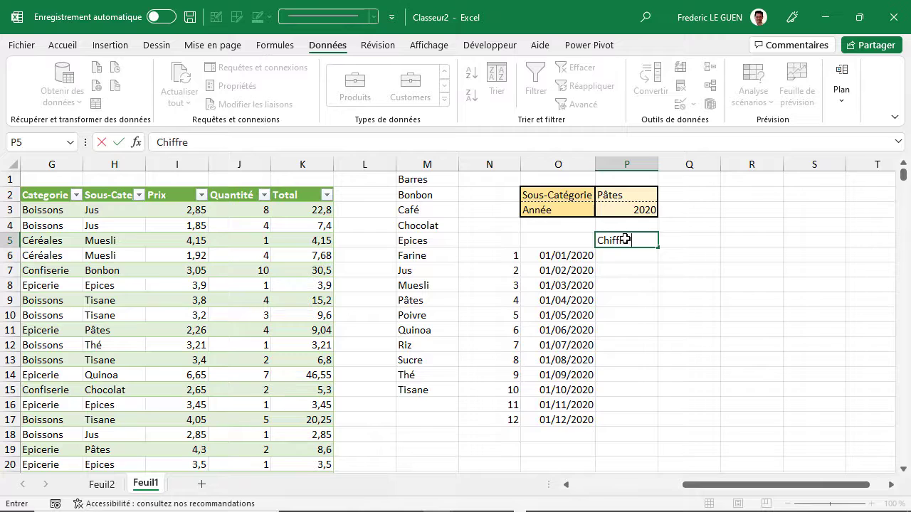
type(" Affaires")
key("Return")
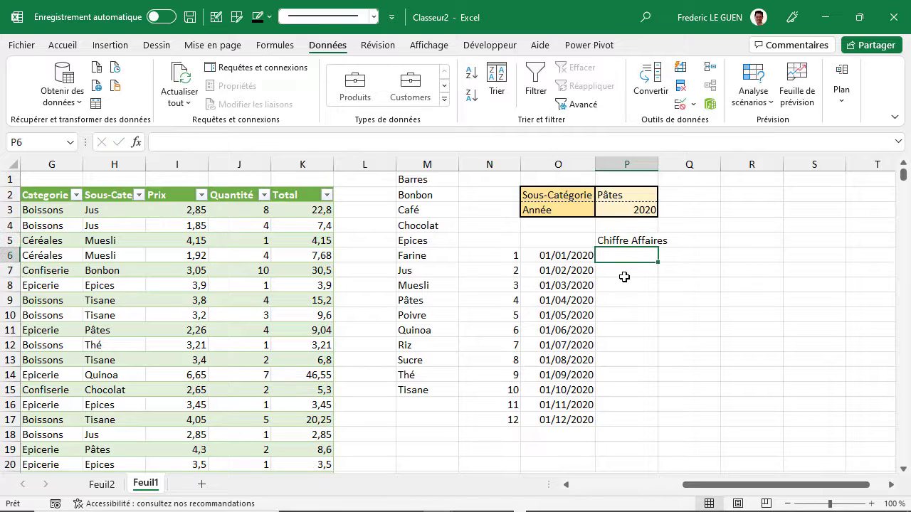
Start a SOMME.SI.ENS formula in P6 that sums tbl_Ventes[Total], with tbl_Ventes[Sous-Categorie] matched to the absolute reference $P$2.
type("=SOMME.SI")
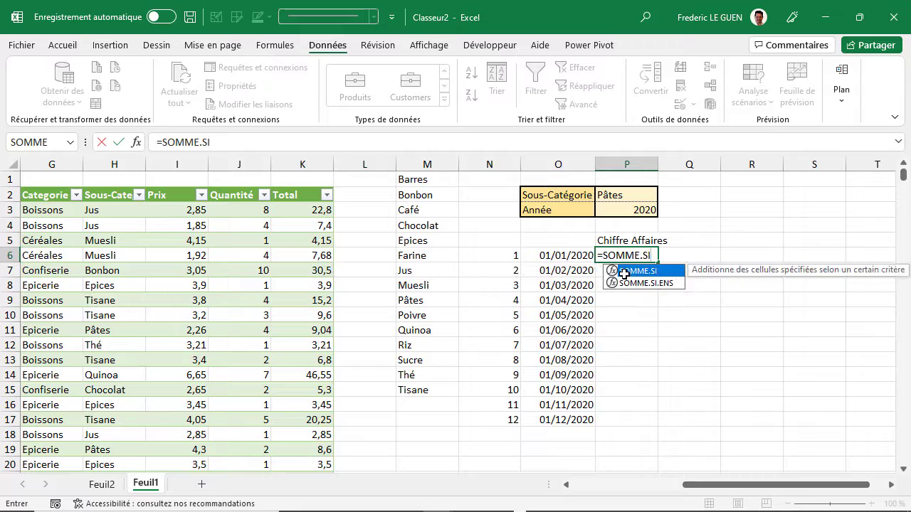
key("Down")
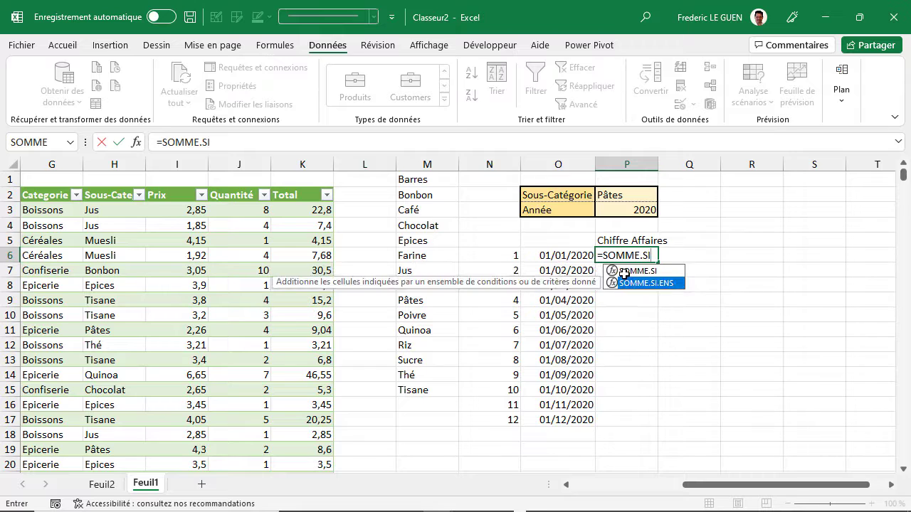
key("Tab")
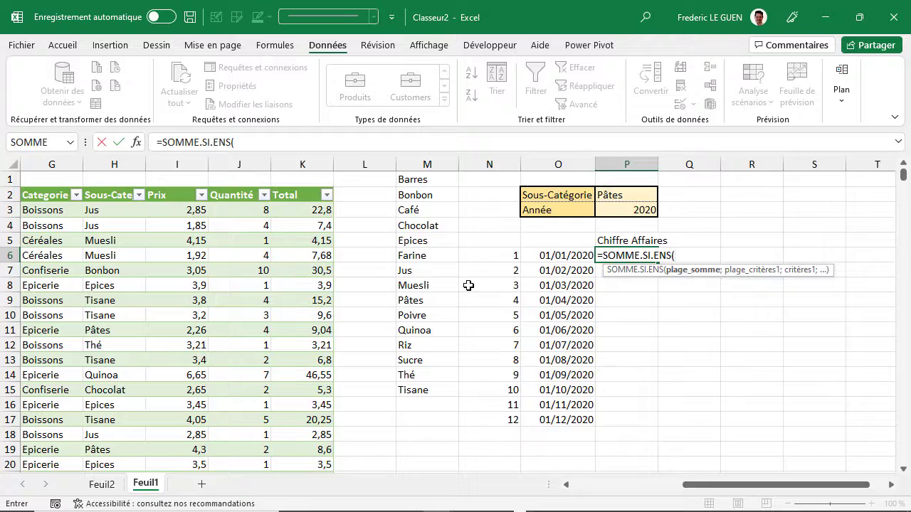
left_click(303, 186)
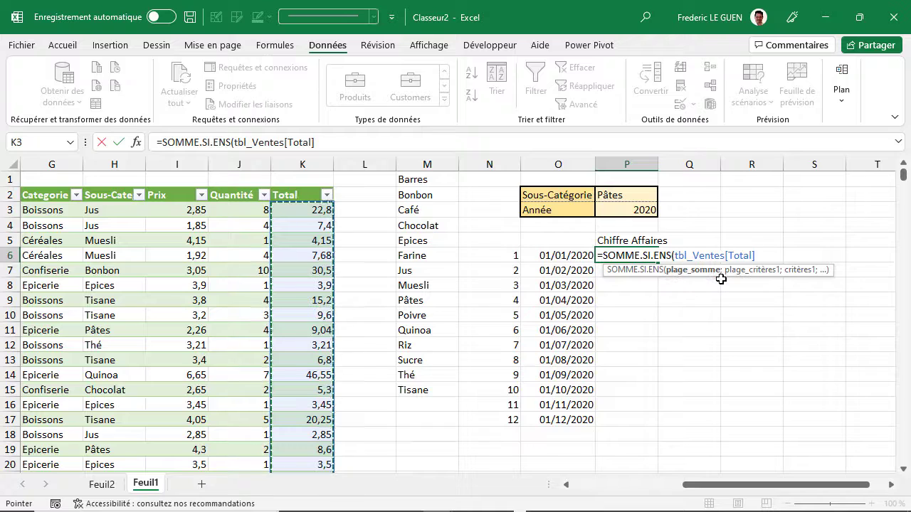
type(";")
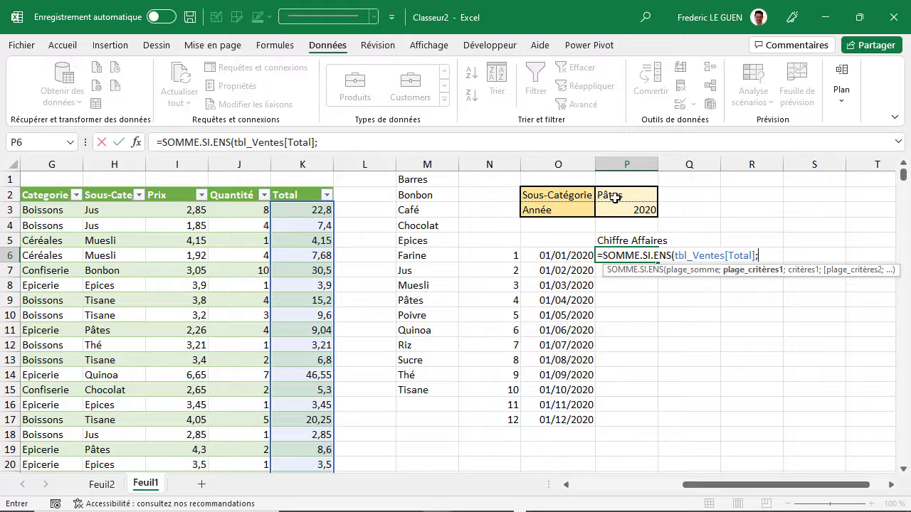
left_click(111, 185)
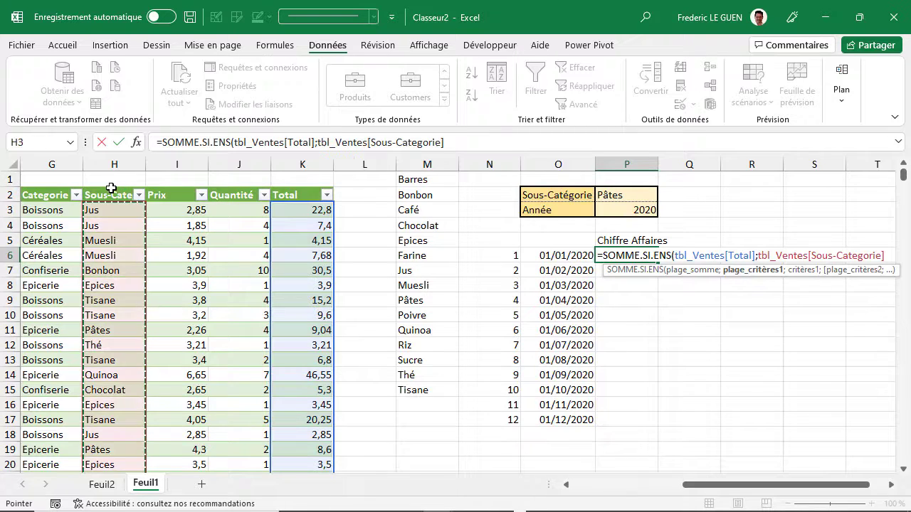
type(";")
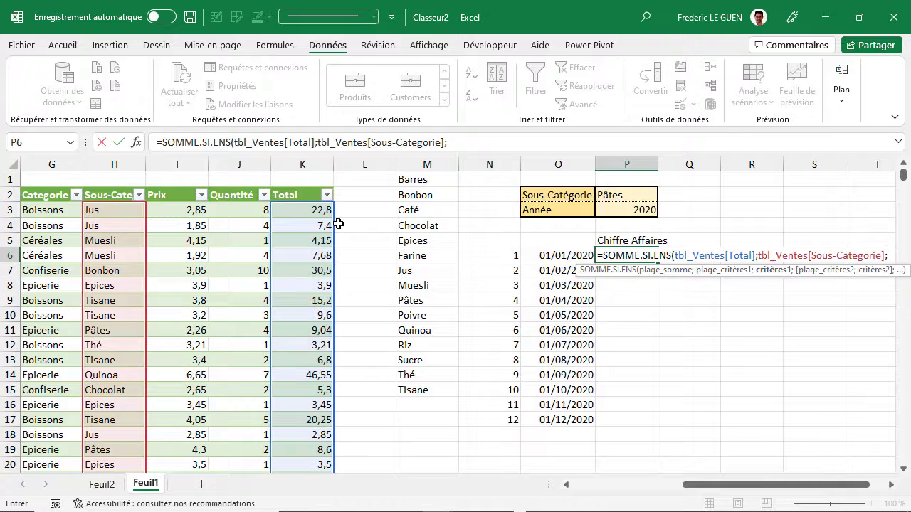
left_click(621, 195)
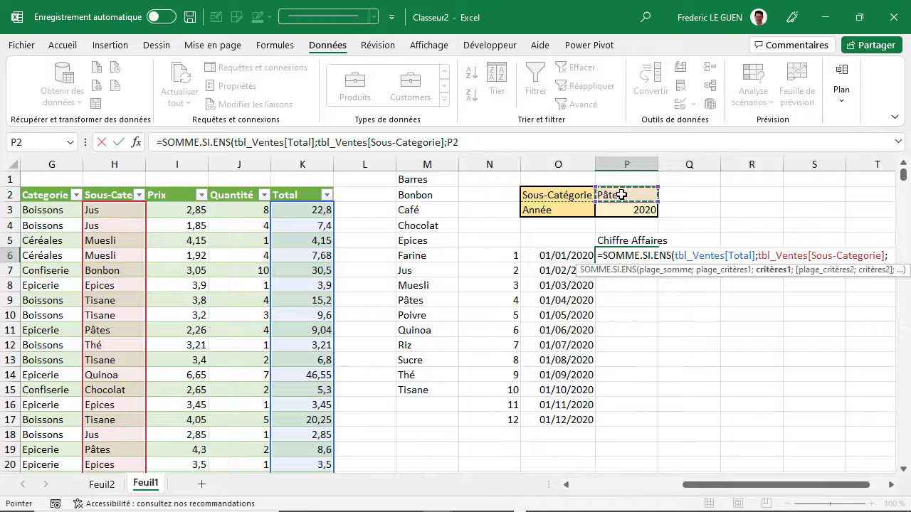
key("F4")
type(";")
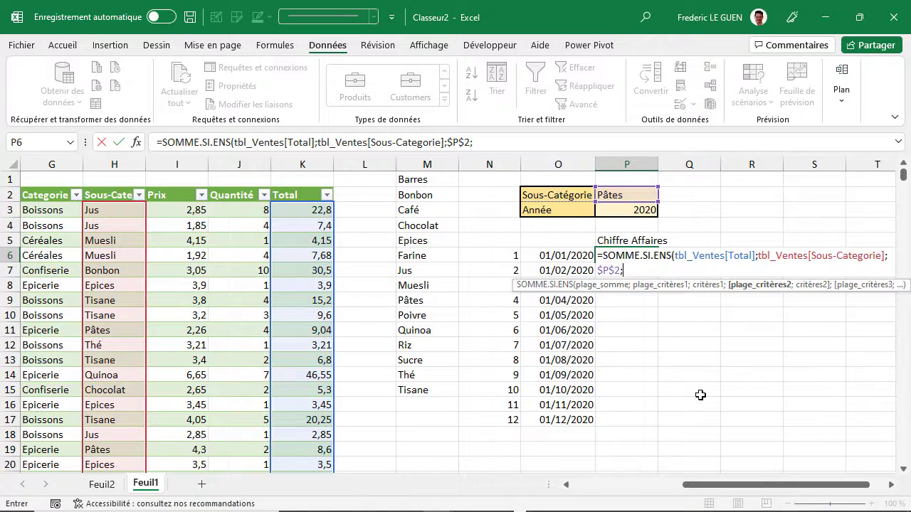
Add tbl_Ventes[Date] with criterion O6 as the second condition and enter the P6 formula.
left_click_drag(722, 488, 612, 488)
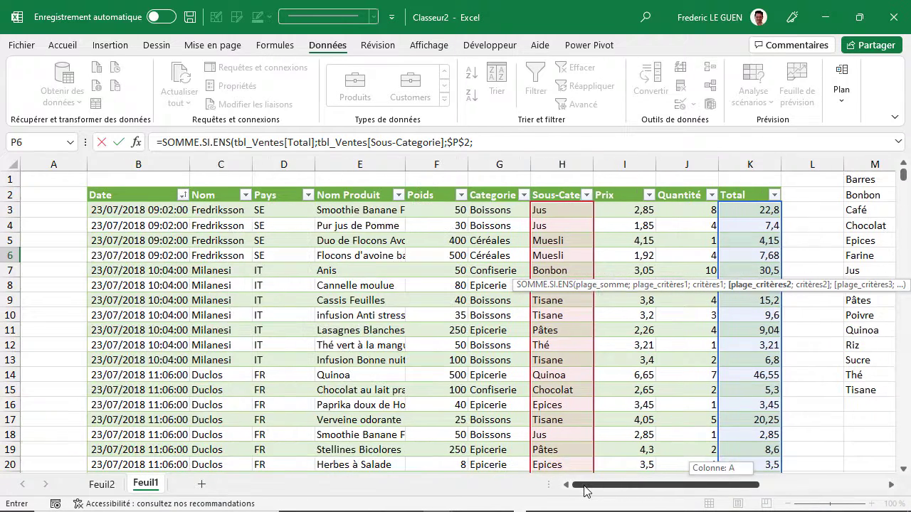
left_click(136, 188)
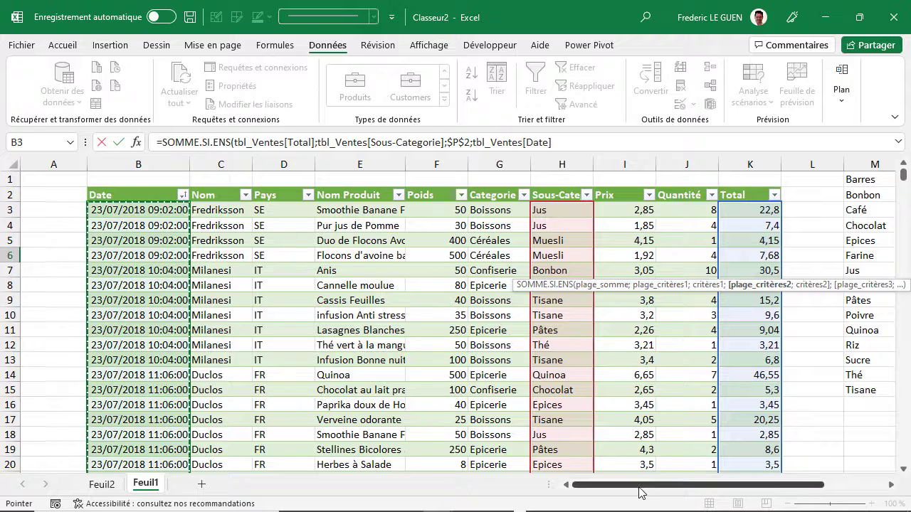
left_click_drag(636, 488, 738, 489)
type(";")
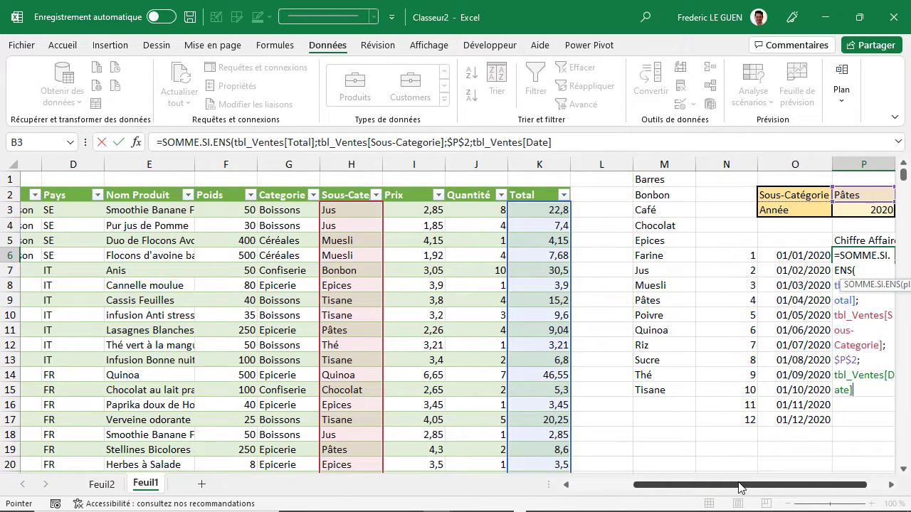
left_click(803, 258)
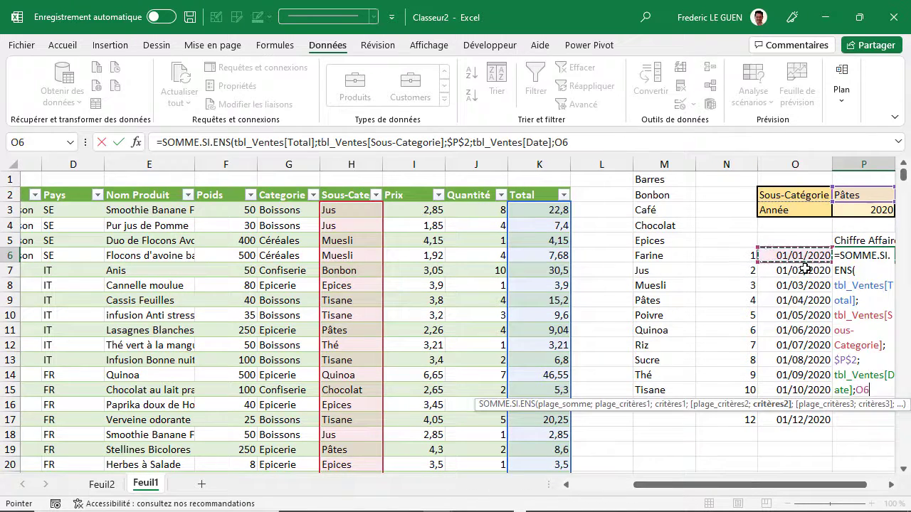
key("Return")
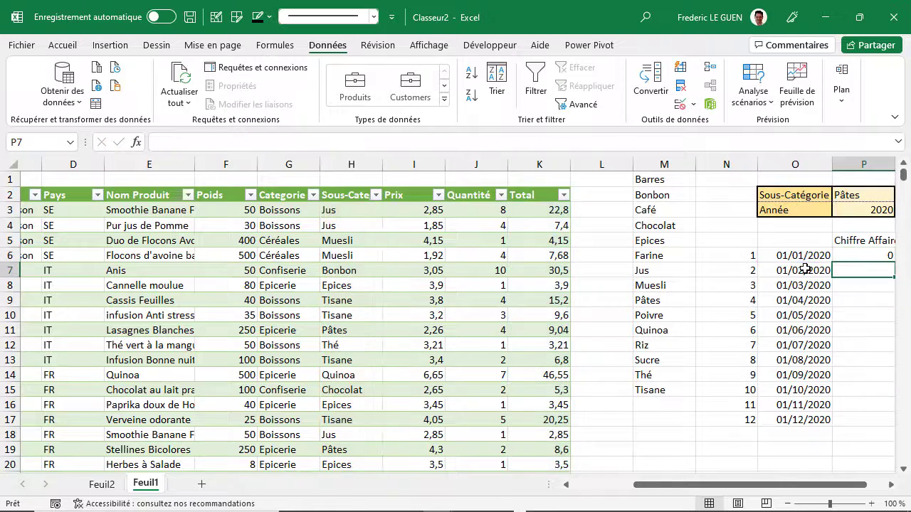
Change the date criterion in the P6 formula to ">="&O6.
left_click(891, 485)
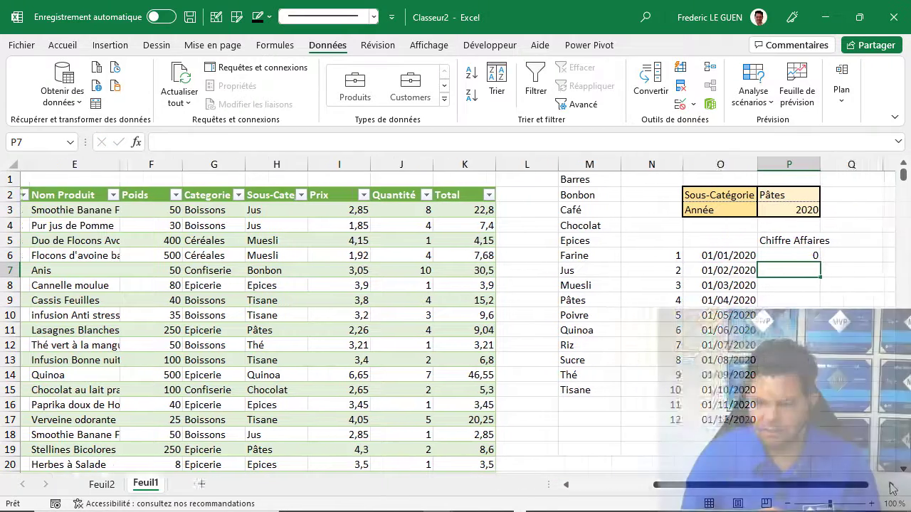
left_click(891, 485)
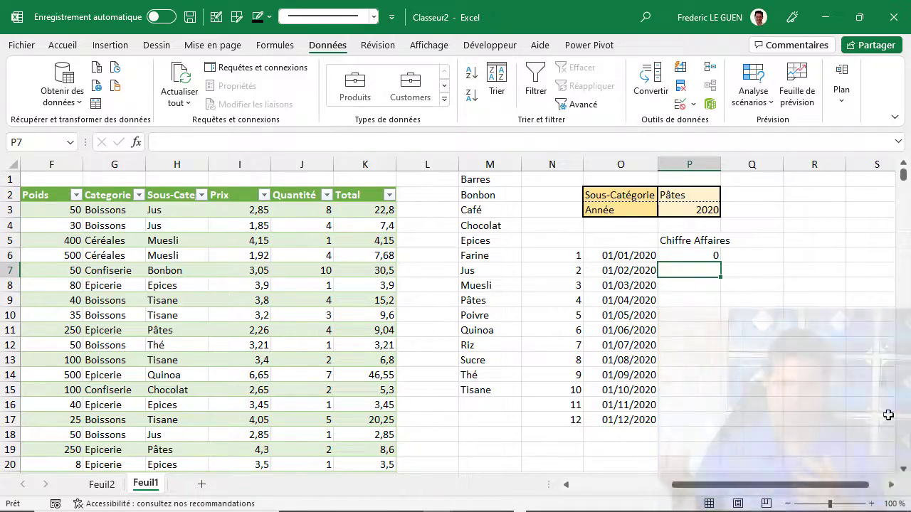
left_click(689, 255)
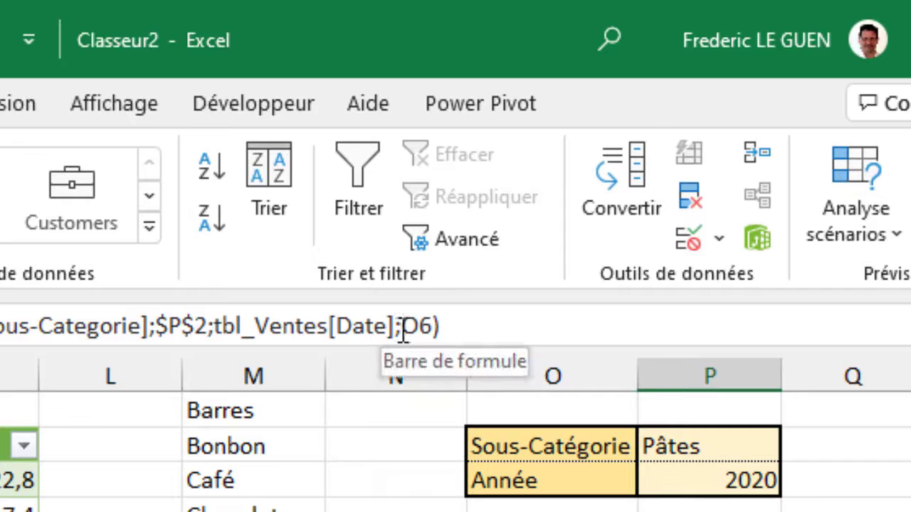
left_click(406, 327)
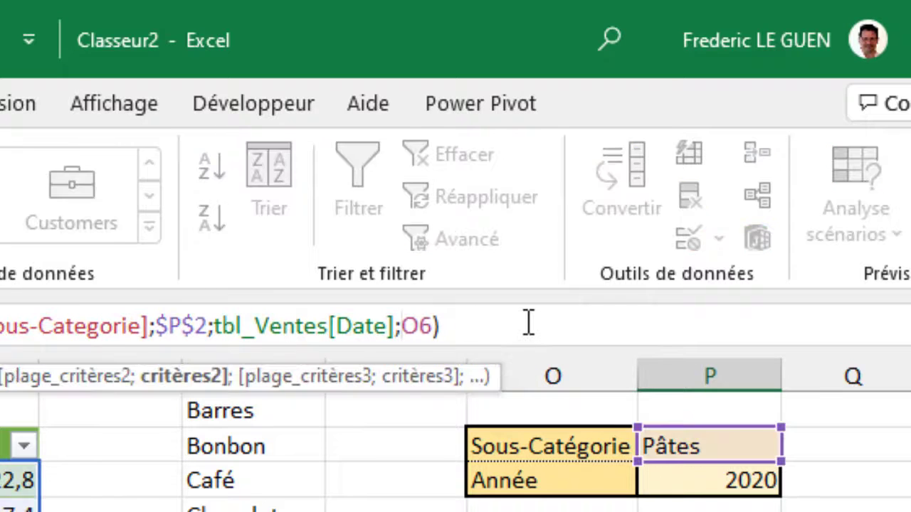
type("\"")
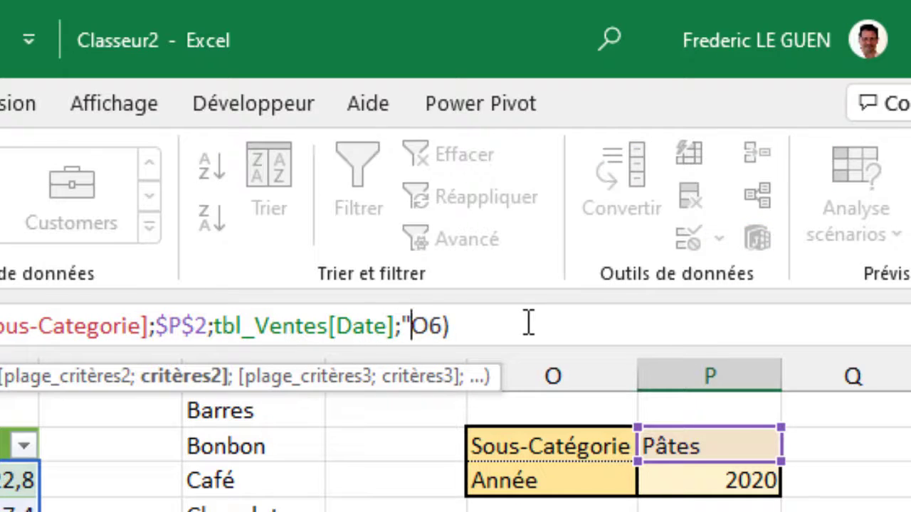
type(">=\"")
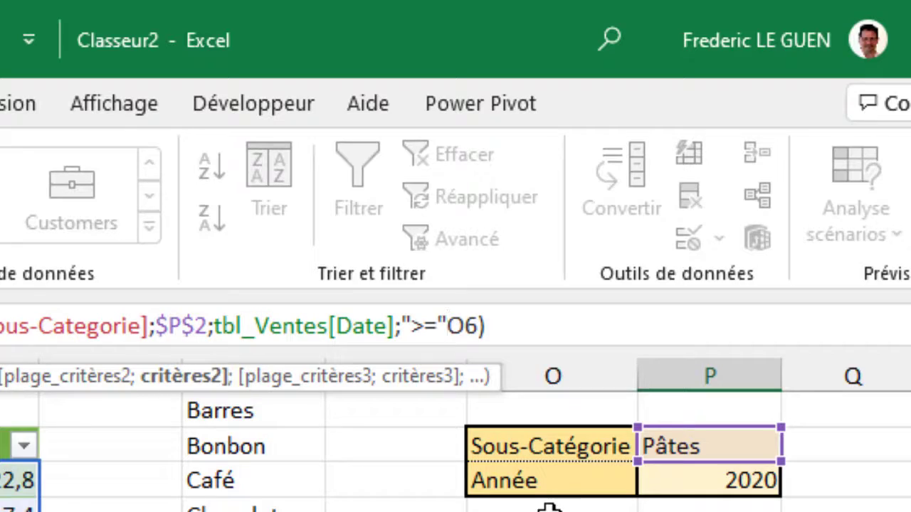
type("&")
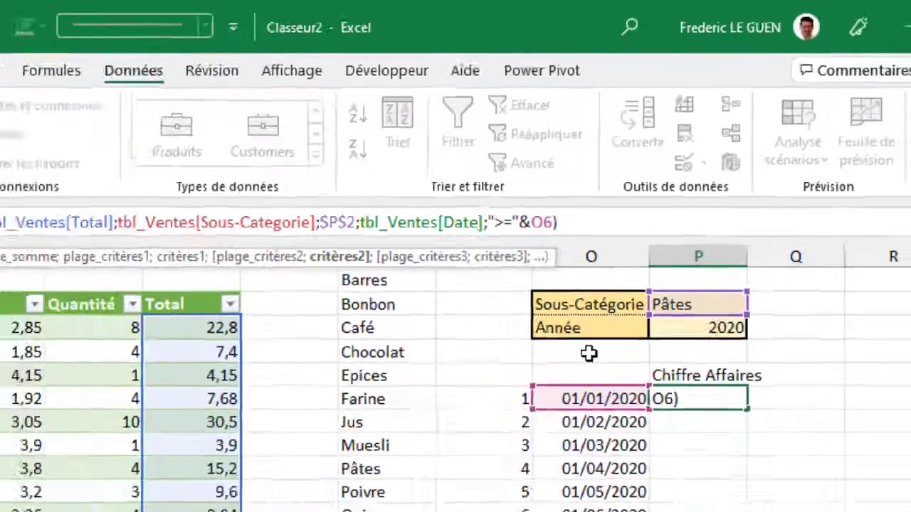
key("Return")
Add a third condition to the P6 formula, limiting tbl_Ventes[Date] to "<"&O7.
left_click(673, 255)
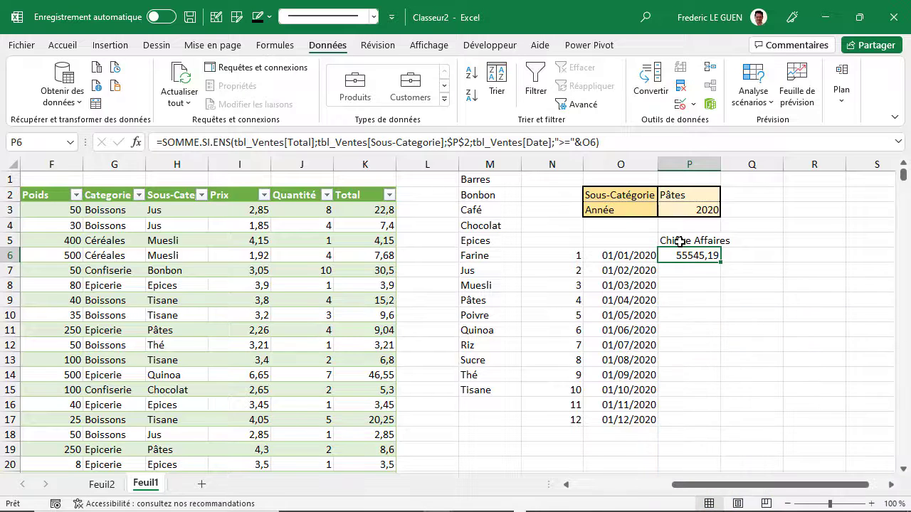
left_click(597, 144)
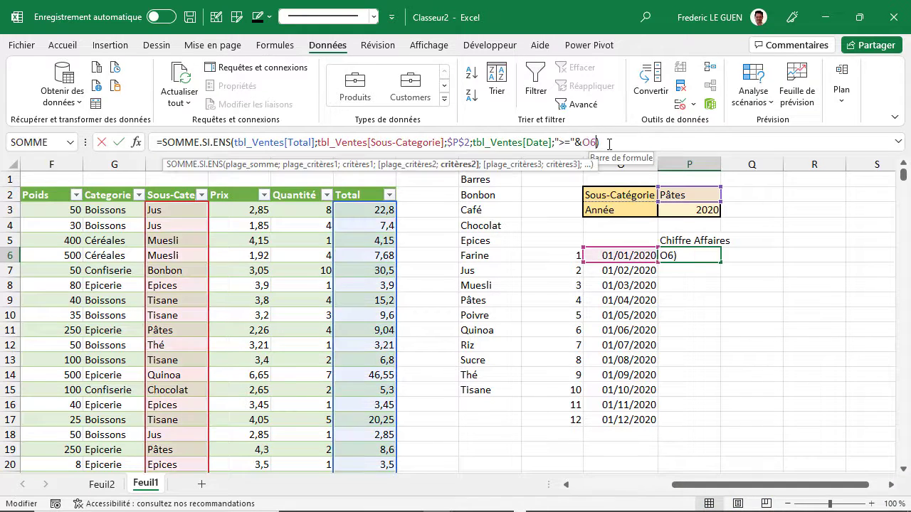
type(";")
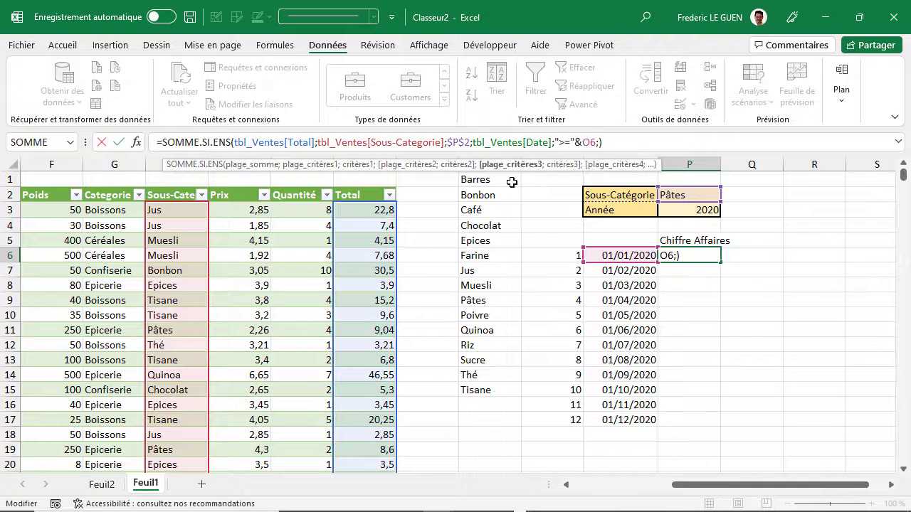
left_click_drag(702, 489, 610, 491)
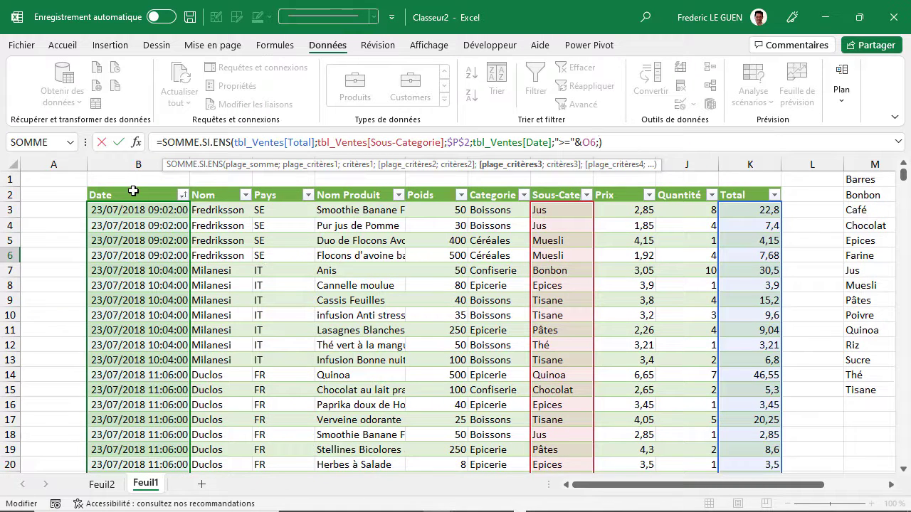
left_click(147, 188)
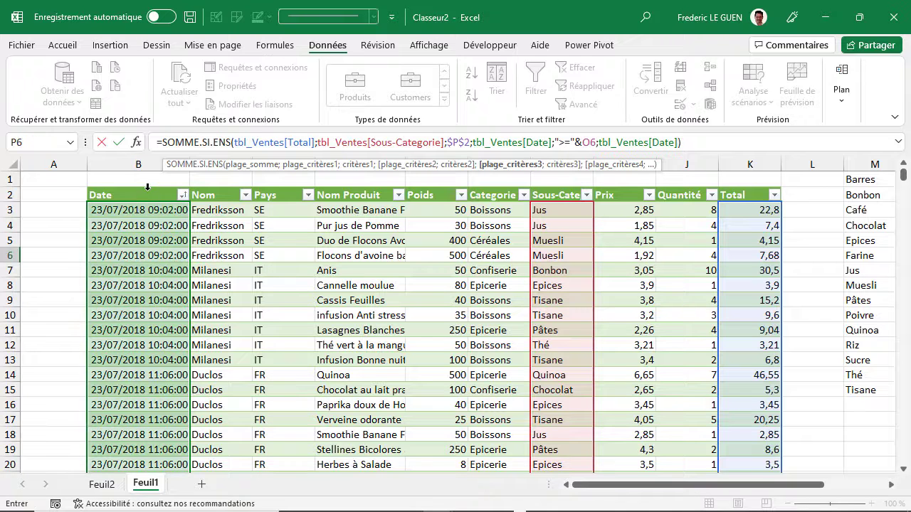
type(";")
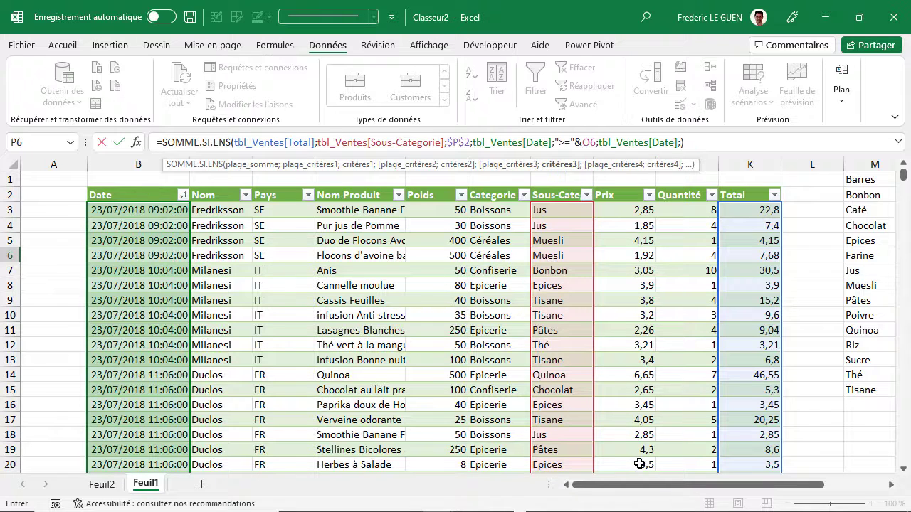
left_click_drag(642, 488, 709, 491)
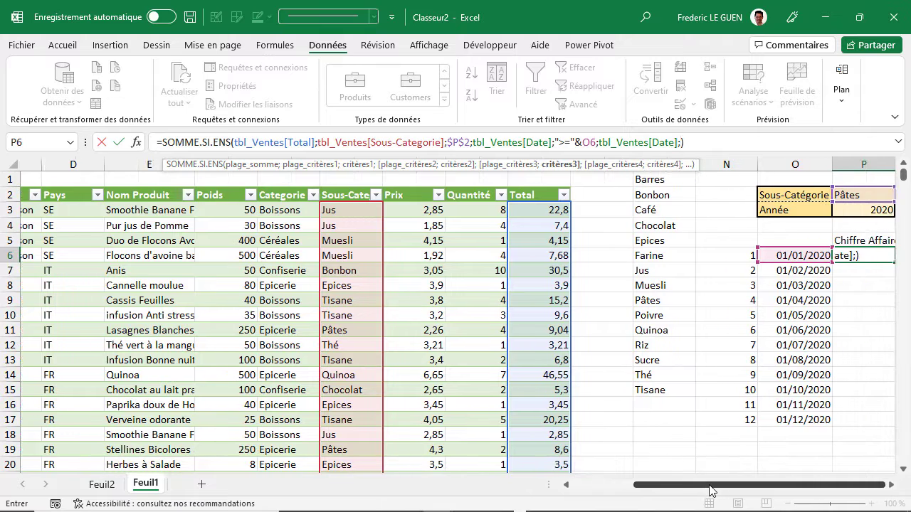
type("\"")
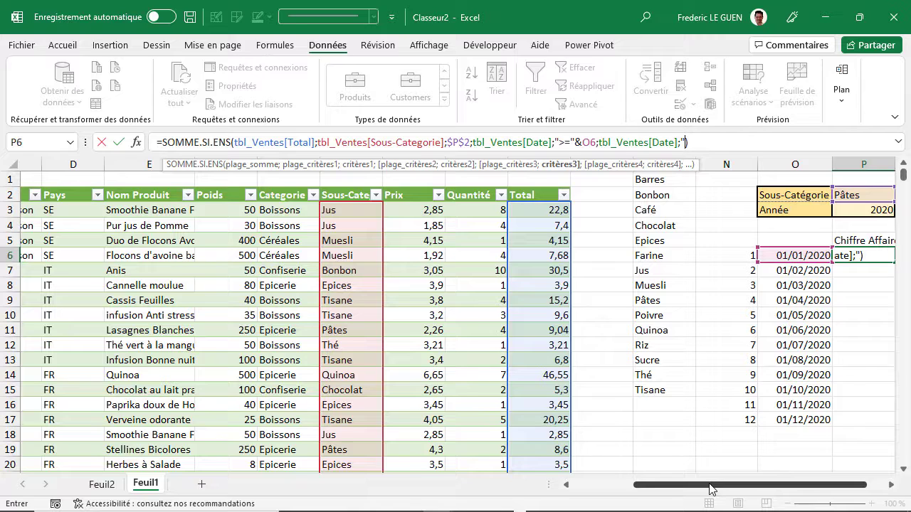
type("<")
type("\"&")
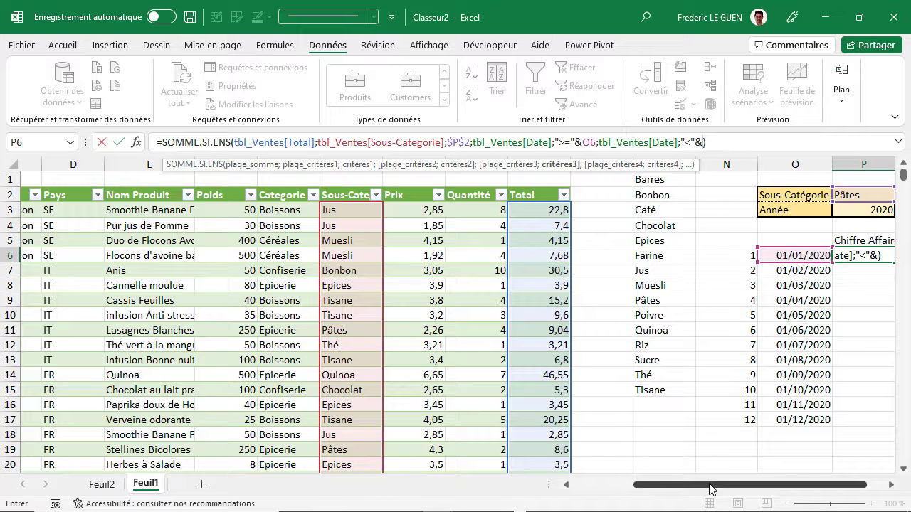
left_click(801, 271)
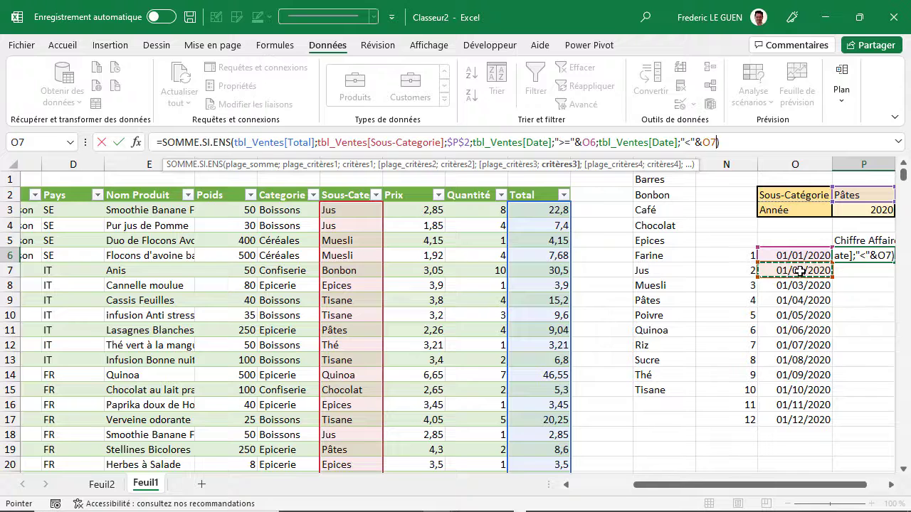
type(")")
key("Return")
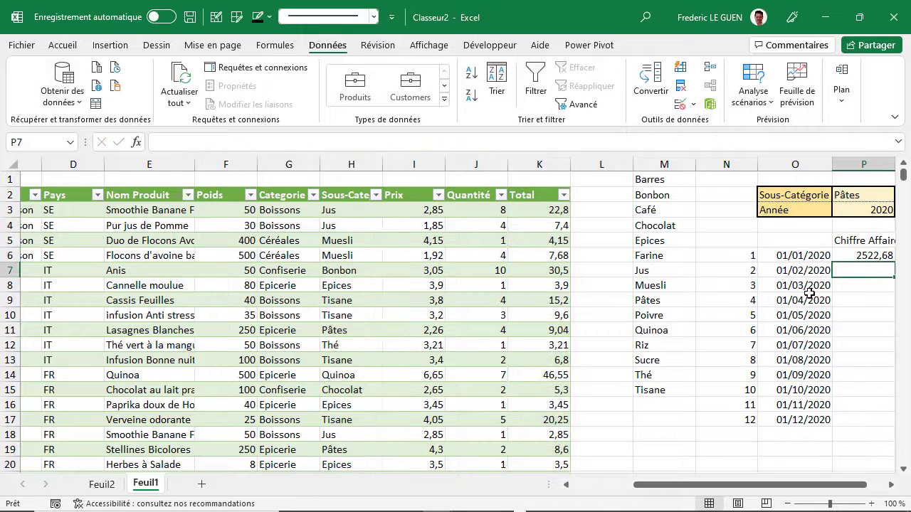
Fill the P6 SOMME.SI.ENS formula down through P17 for all twelve months.
left_click(891, 485)
left_click(891, 484)
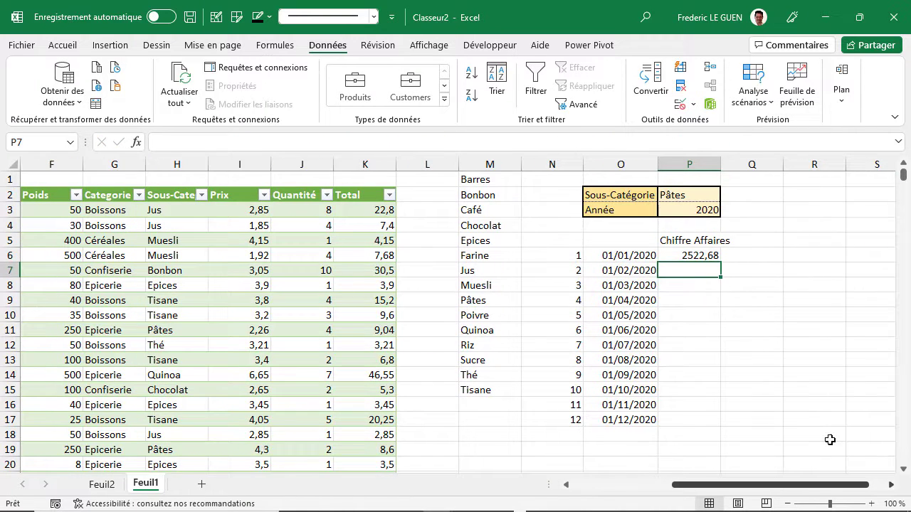
left_click(689, 255)
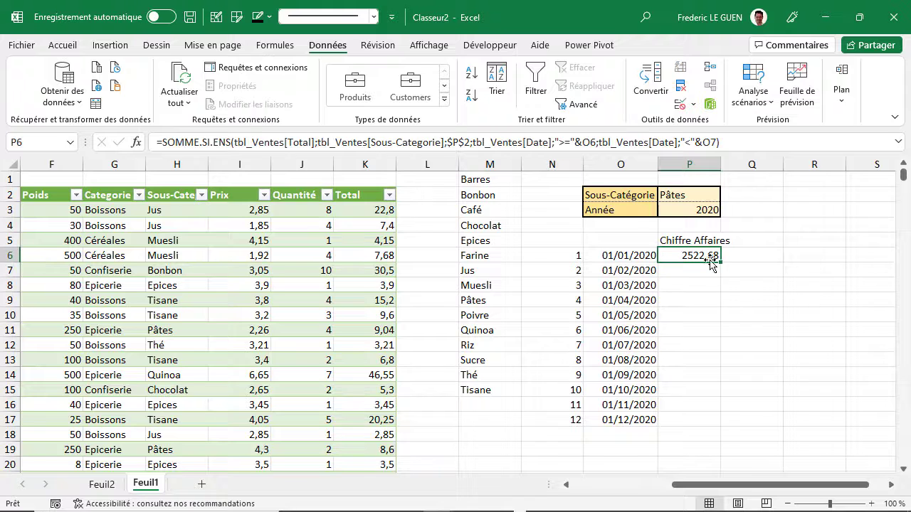
left_click_drag(720, 262, 710, 422)
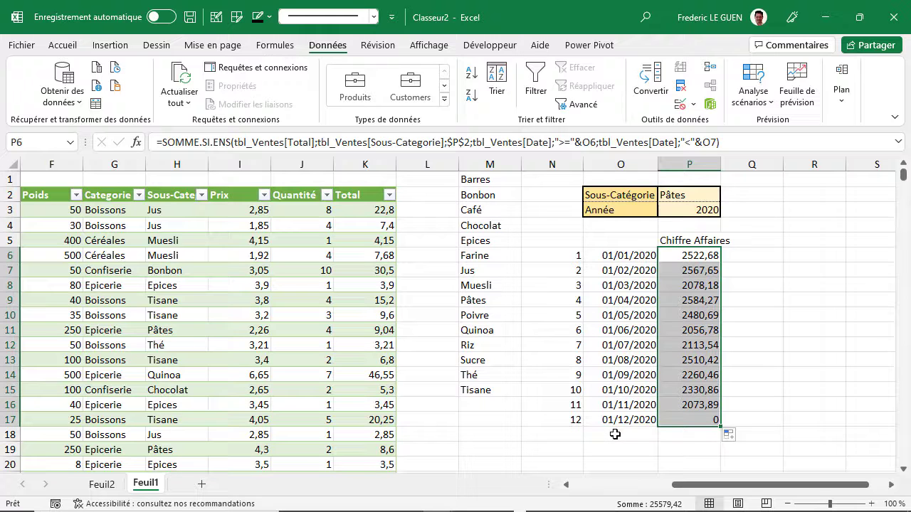
Examine the cell references in the P17 and P6 sales formulas and the DATE formula in O6.
left_click(681, 418)
left_click(745, 142)
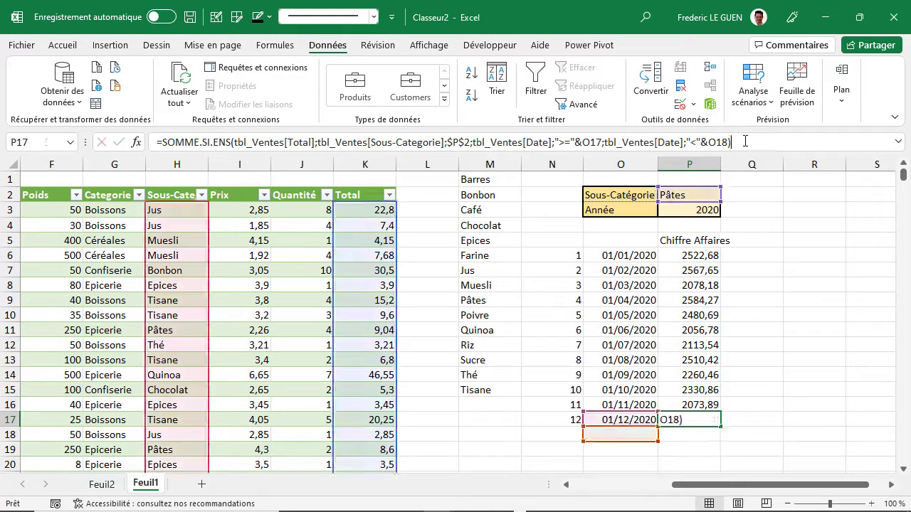
key("Return")
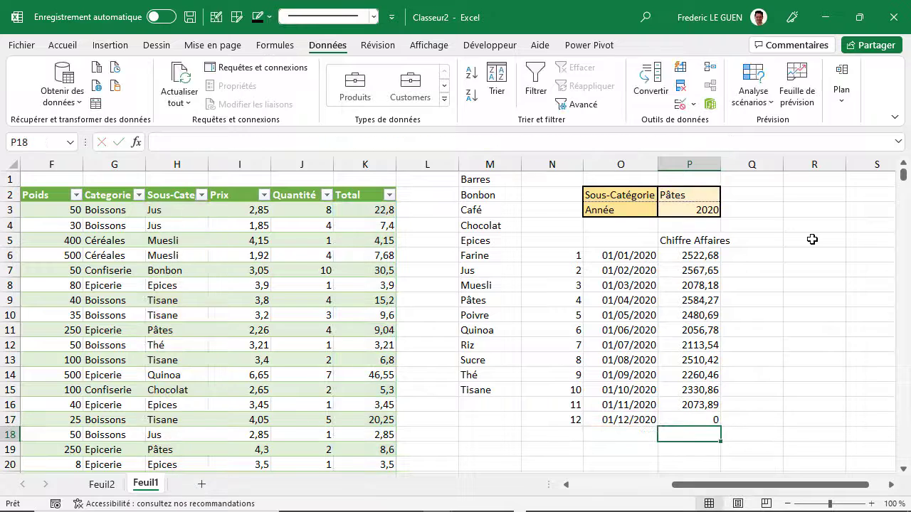
left_click(683, 255)
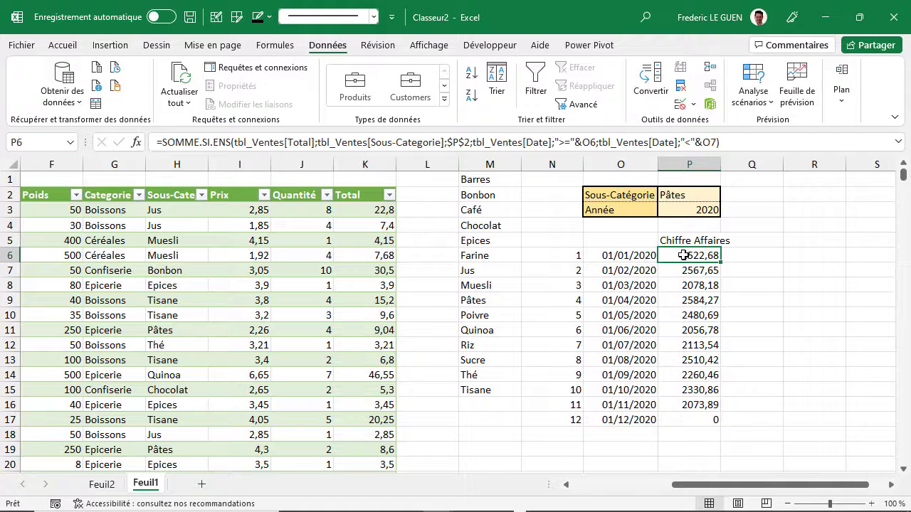
left_click(623, 258)
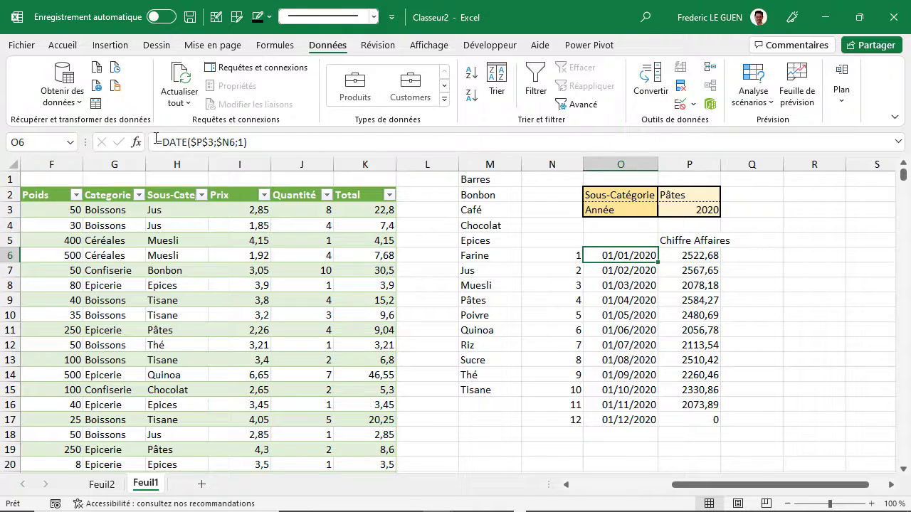
Replace O7 in the P6 formula's "<" date criterion with DATE($P$3;N6+1;1).
left_click(678, 254)
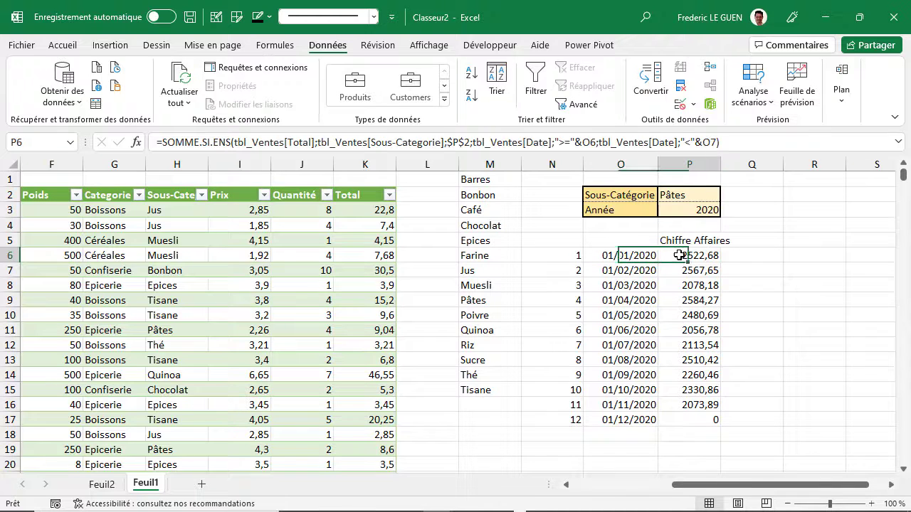
left_click(706, 142)
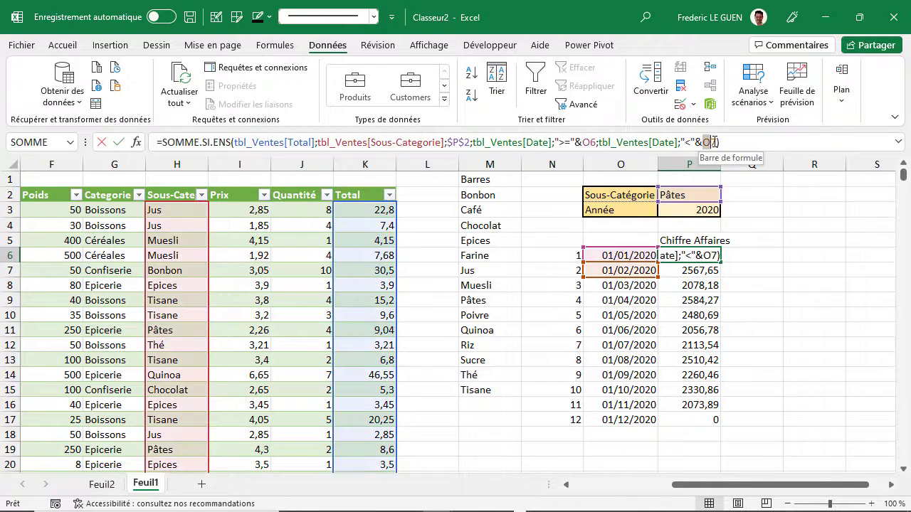
double_click(712, 142)
type("Date(")
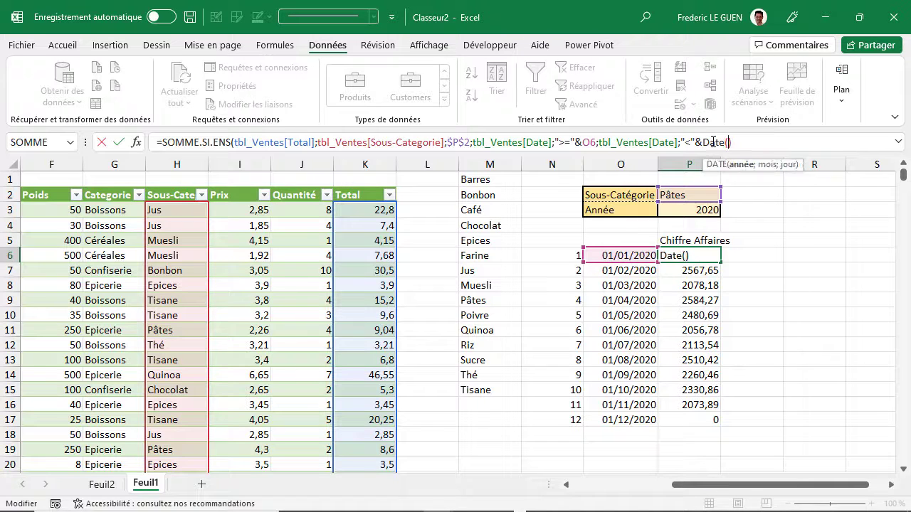
left_click(699, 211)
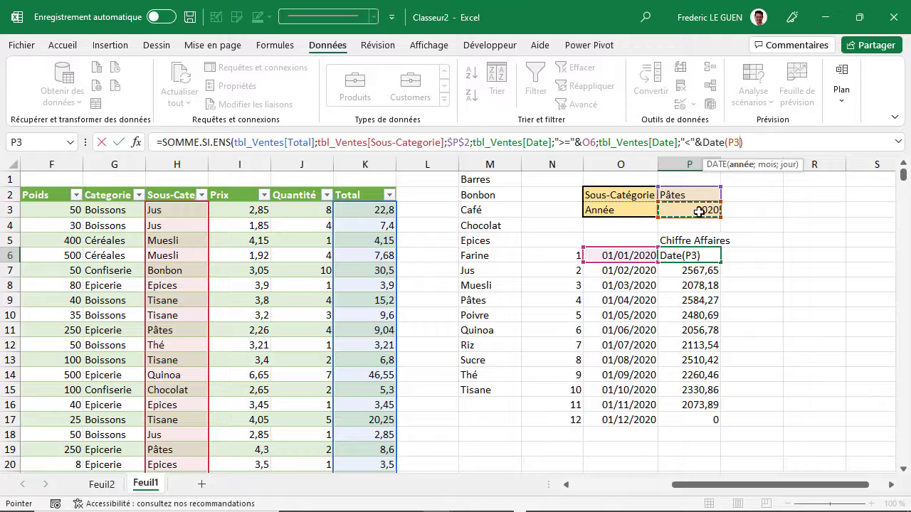
key("F4")
type(";")
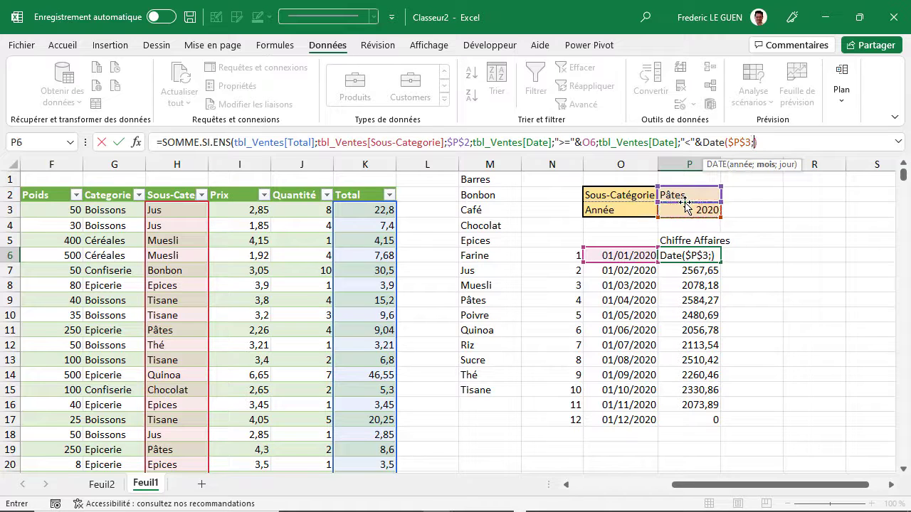
left_click(570, 253)
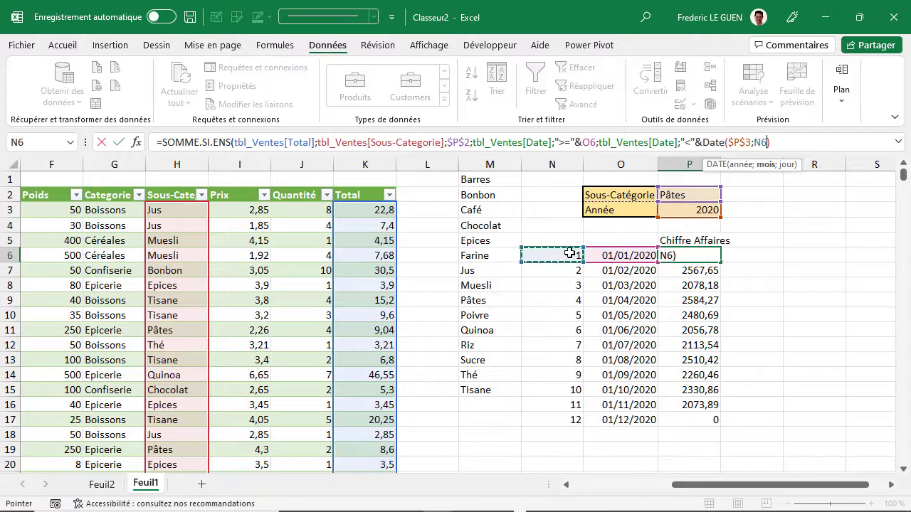
type("+1")
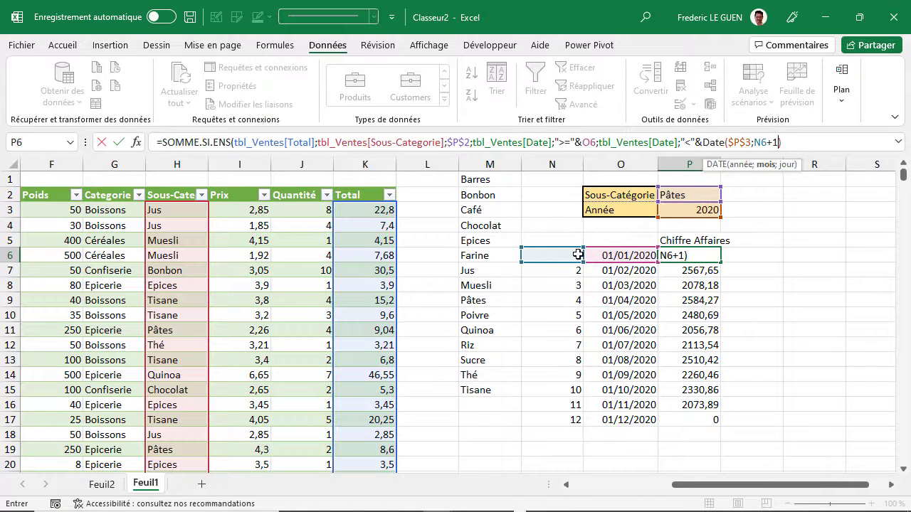
type(";1)")
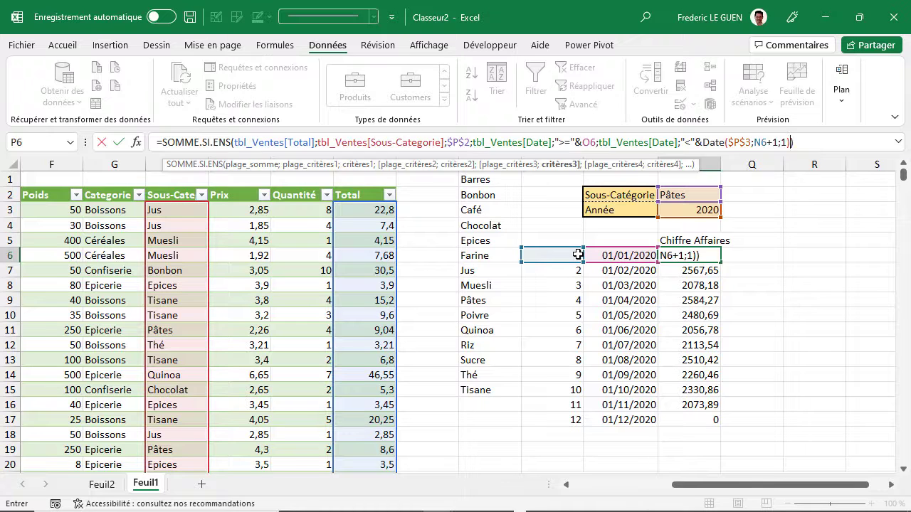
key("Return")
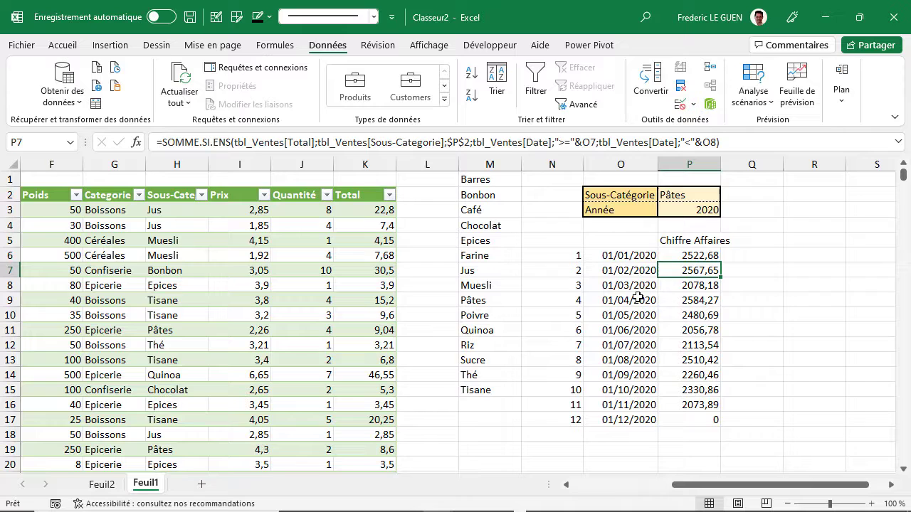
Fill the revised P6 formula down through P17 and check the December cell.
left_click(681, 256)
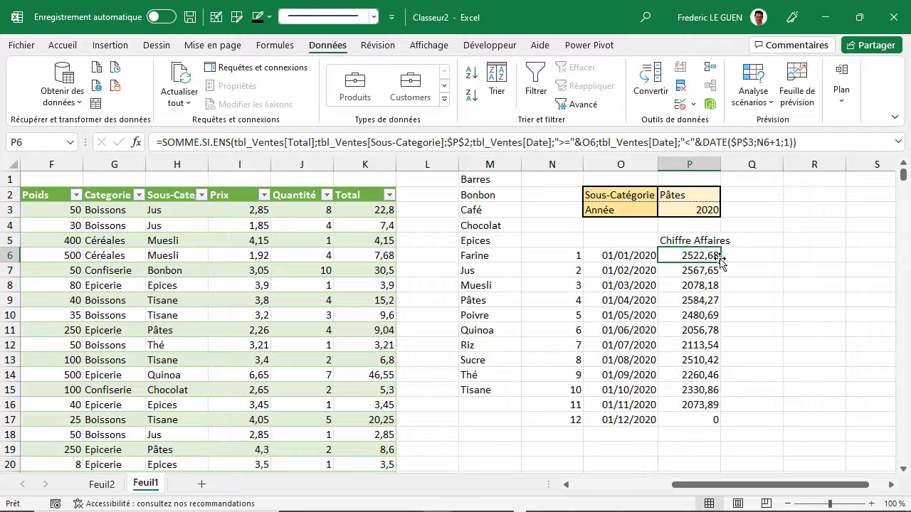
left_click_drag(722, 262, 723, 429)
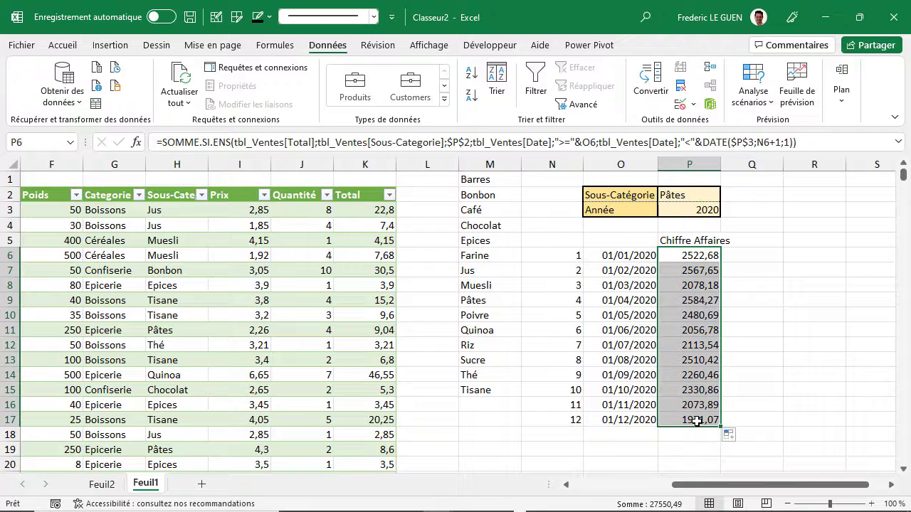
left_click(697, 421)
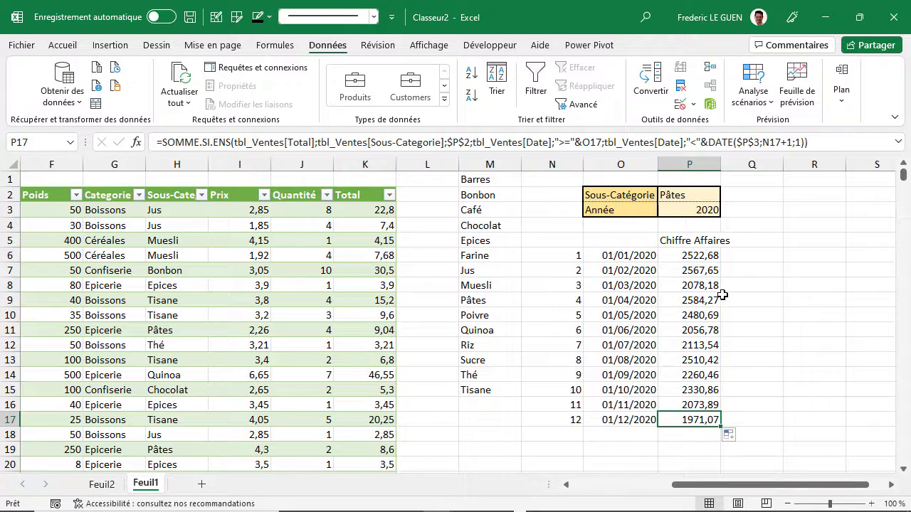
Set the Année cell P3 to 2019.
left_click(692, 210)
type("2019")
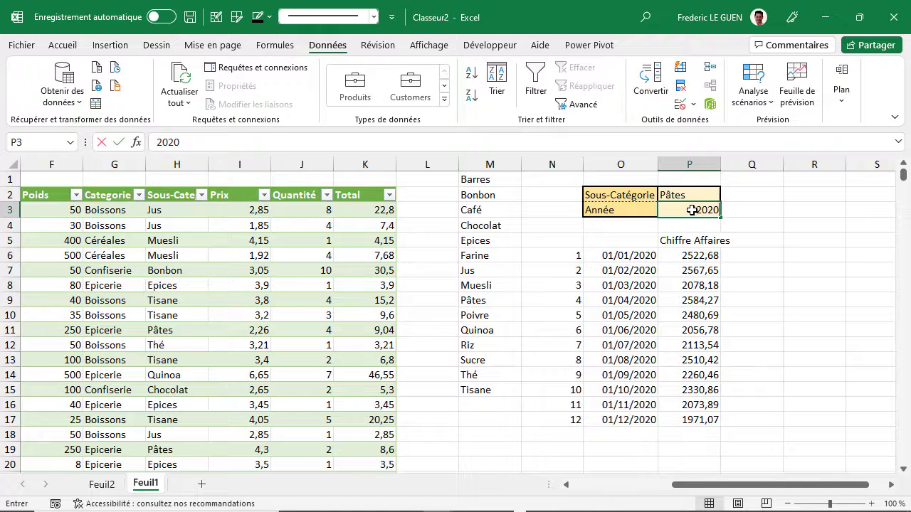
key("Return")
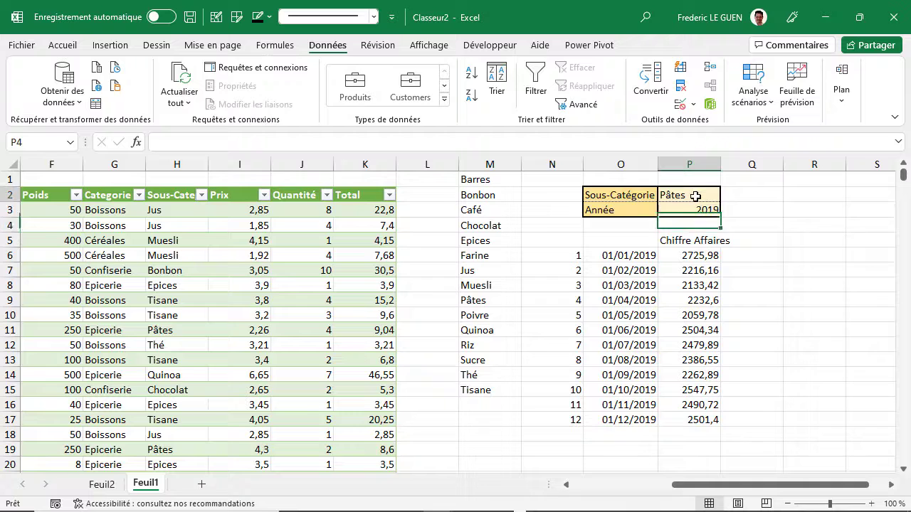
Try Poivre as the Sous-Catégorie in P2, and switch the choice to Farine.
left_click(695, 196)
left_click(726, 195)
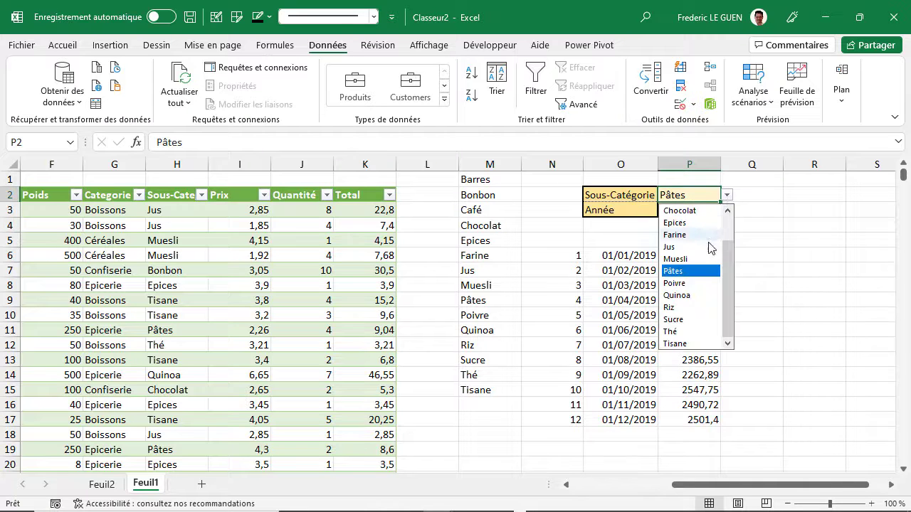
left_click(703, 284)
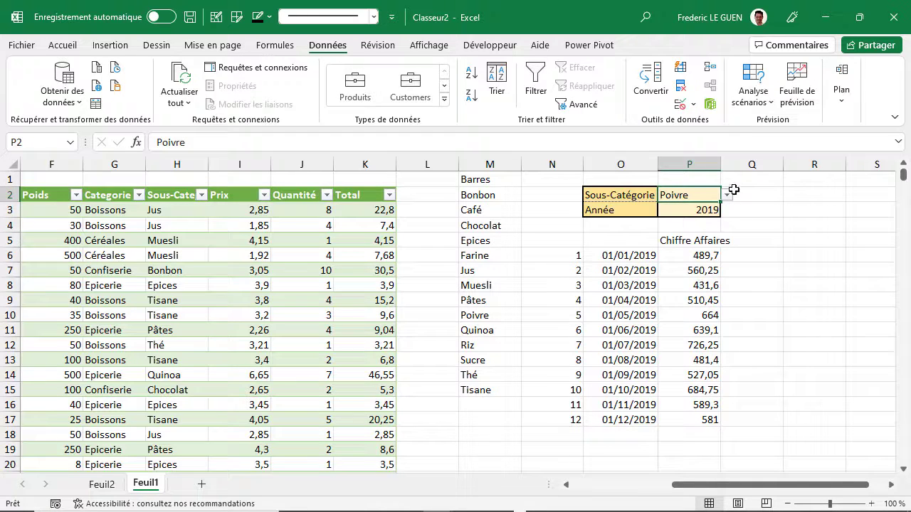
left_click(726, 195)
left_click(695, 271)
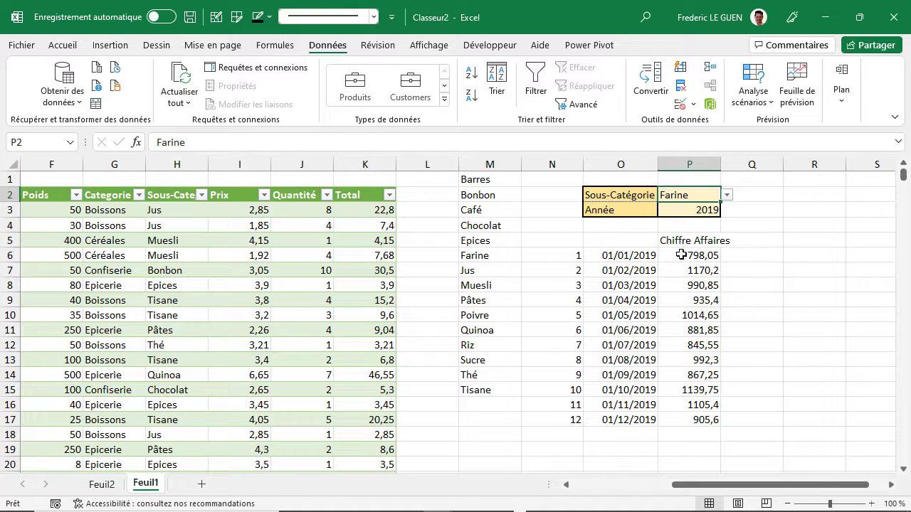
Add the column header Qté Vendue in Q5, beside Chiffre Affaires.
left_click(681, 255)
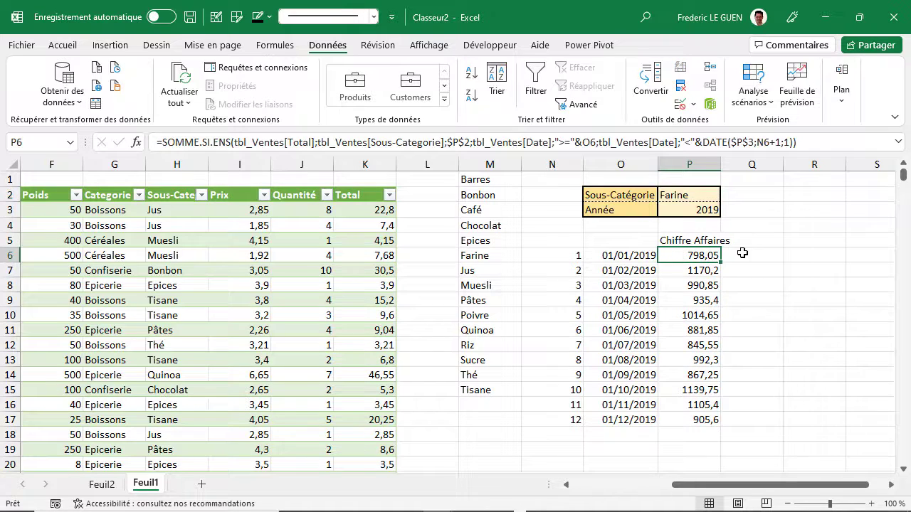
left_click(742, 241)
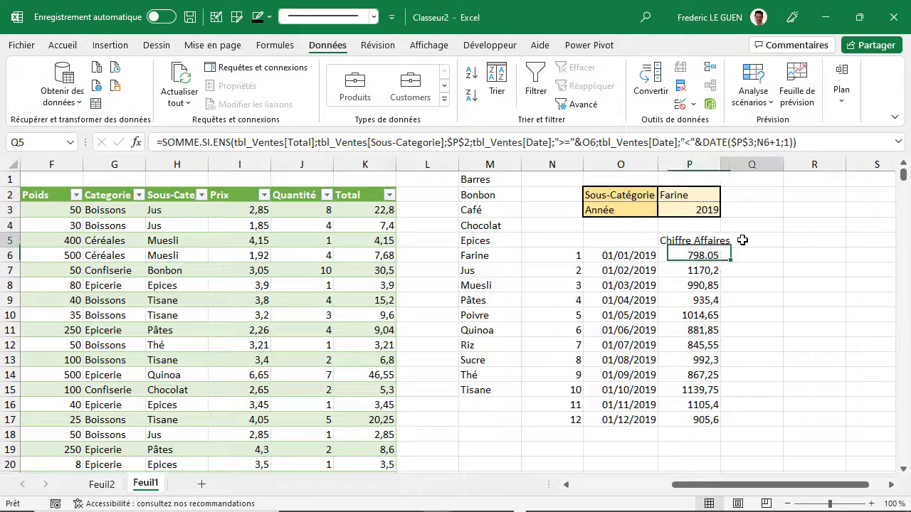
type("Qté")
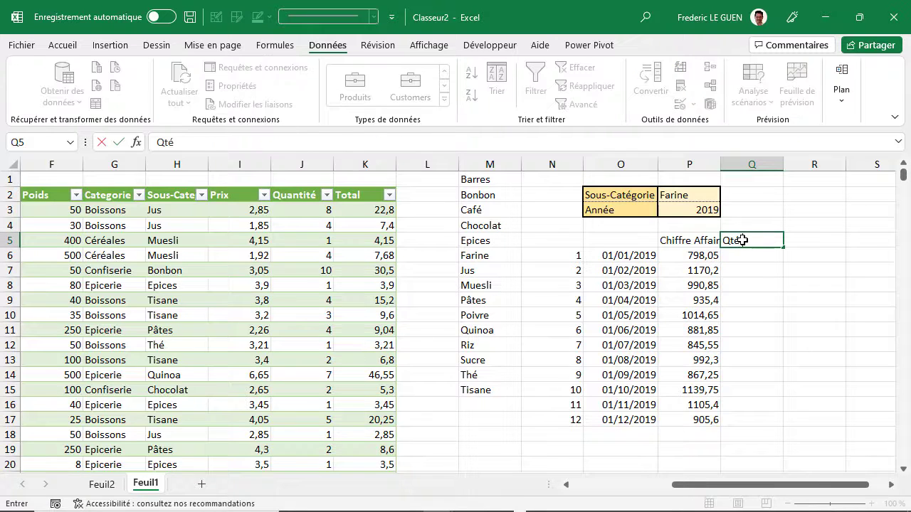
type(" Vendue")
key("Return")
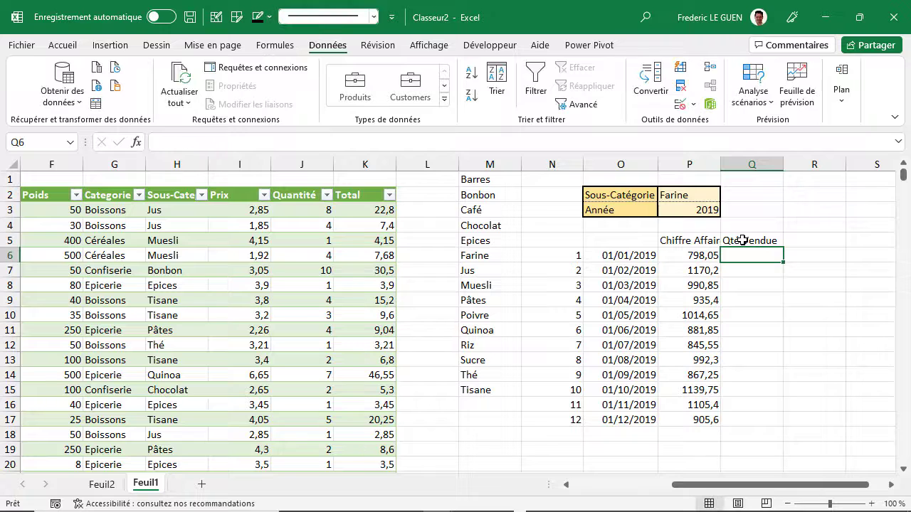
Copy the P6 SOMME.SI.ENS formula text into Q6 with its references unchanged.
left_click(701, 253)
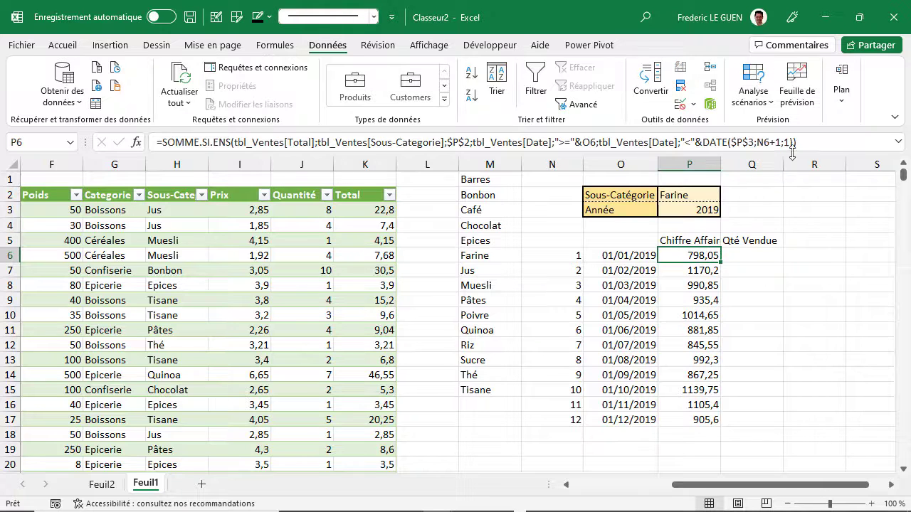
left_click_drag(797, 142, 156, 135)
key("ctrl+c")
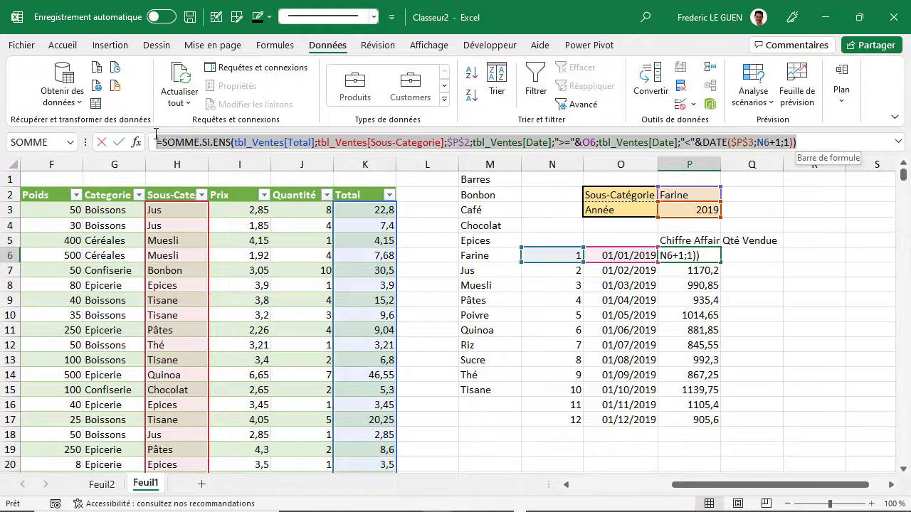
key("Escape")
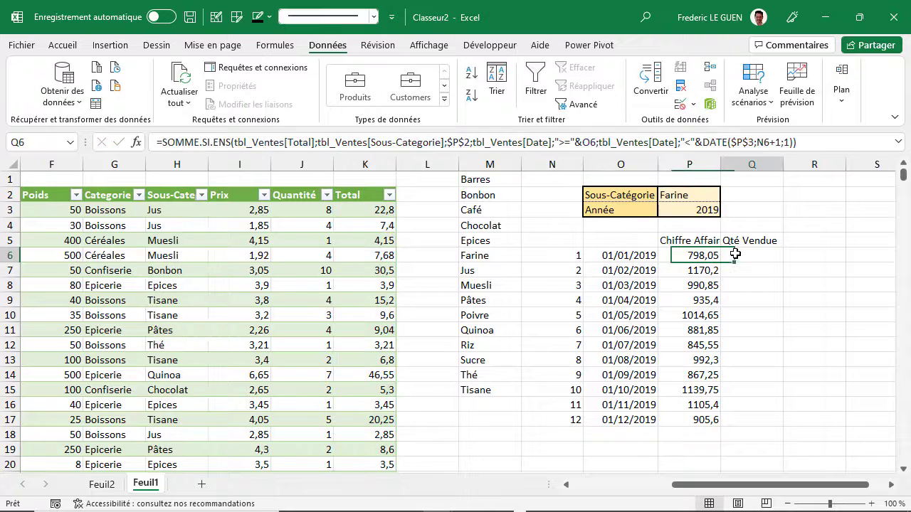
left_click(643, 141)
key("ctrl+v")
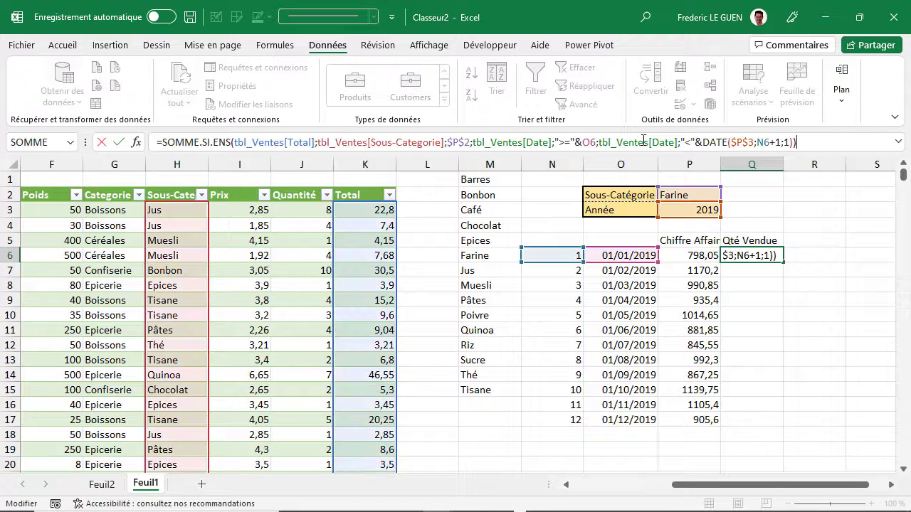
key("Return")
left_click(744, 254)
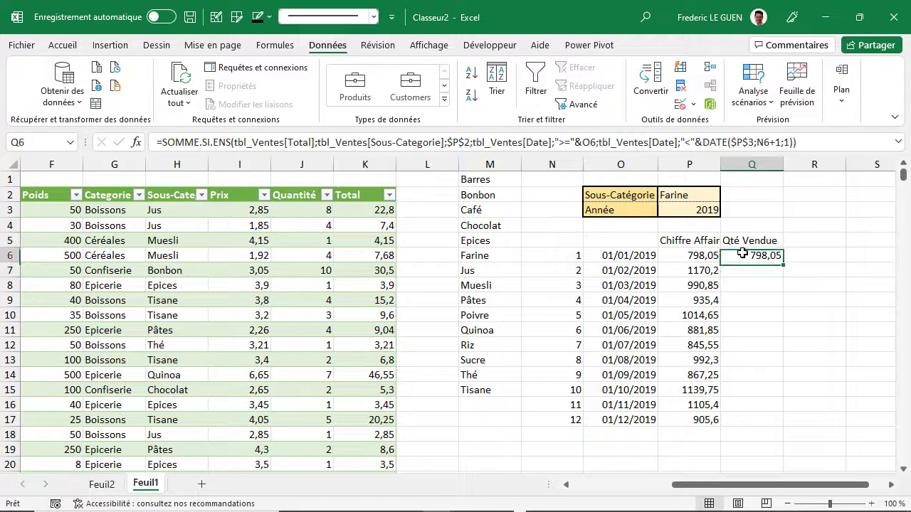
Change the Q6 formula to NB.SI.ENS without the tbl_Ventes[Total] argument and fill it down through Q17.
left_click_drag(162, 141, 200, 142)
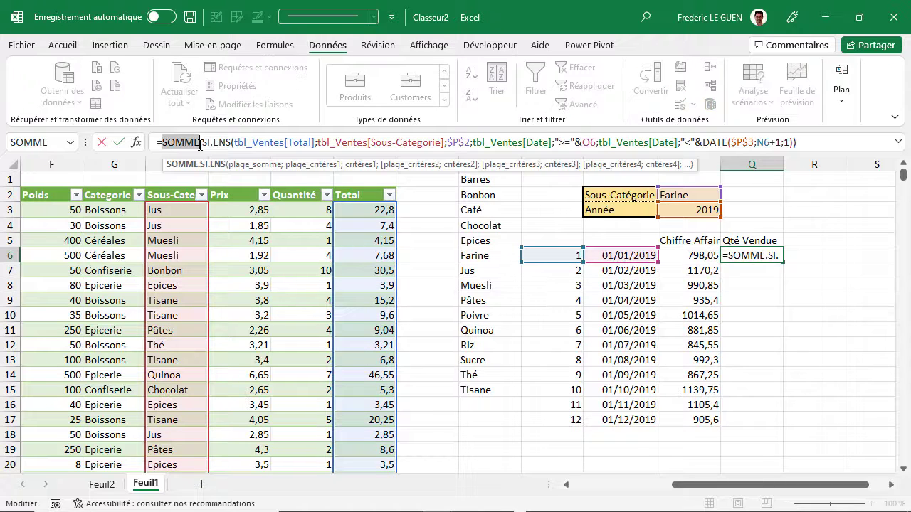
type("NB")
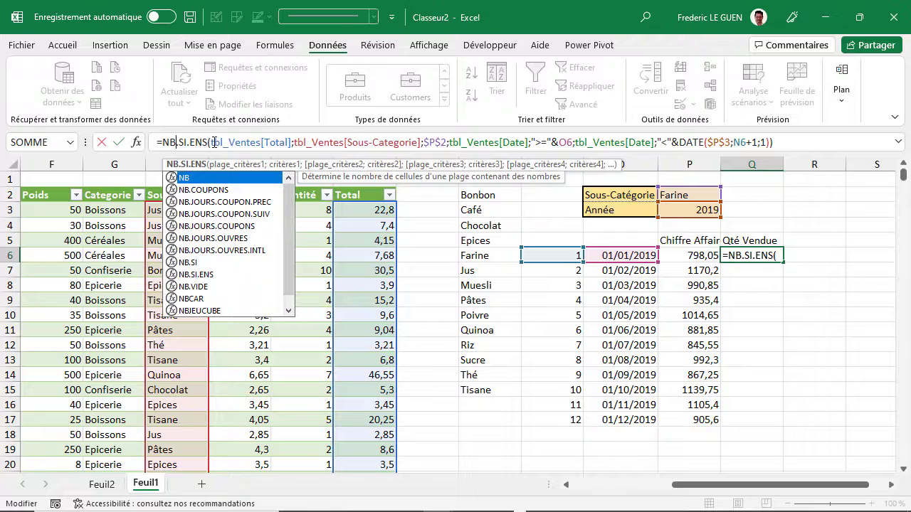
left_click_drag(212, 142, 292, 145)
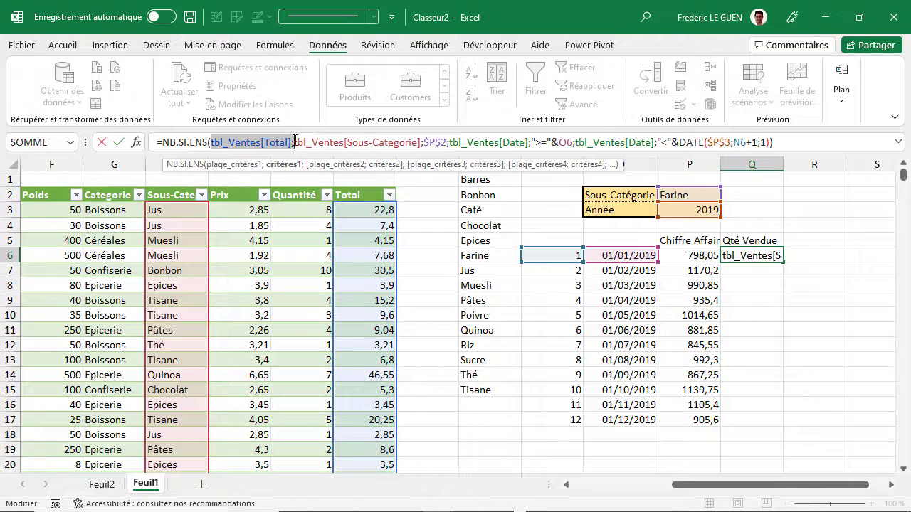
key("Delete")
key("Delete")
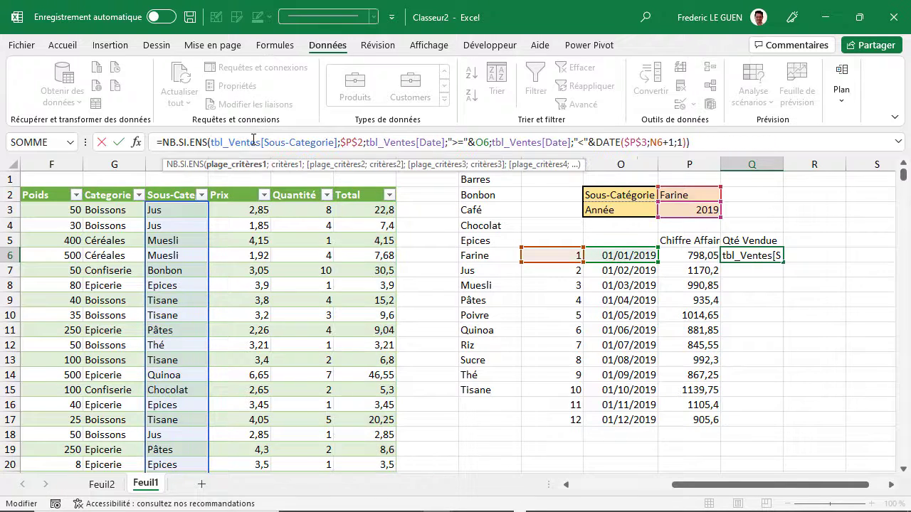
key("Return")
left_click(754, 250)
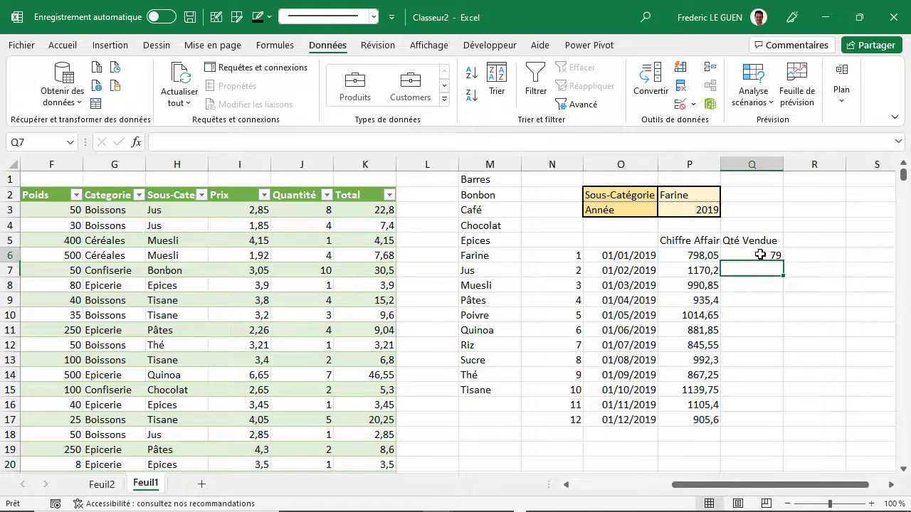
left_click_drag(783, 262, 795, 423)
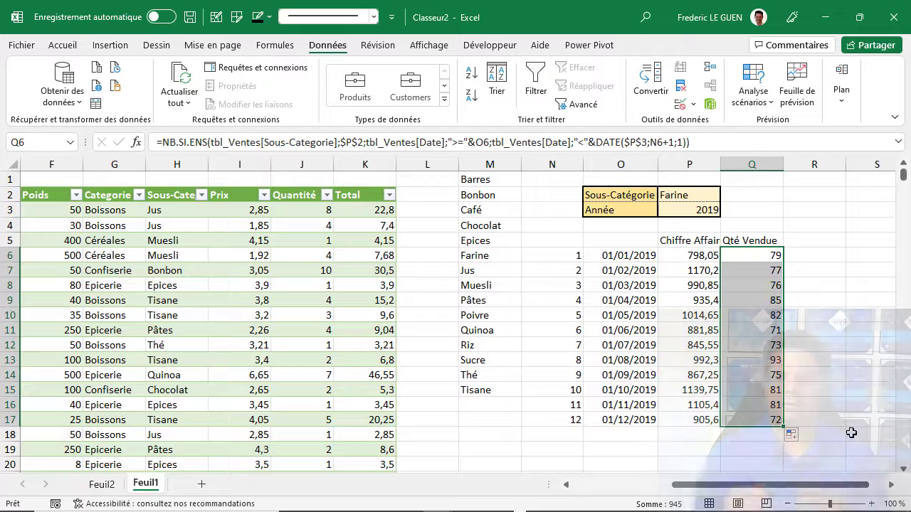